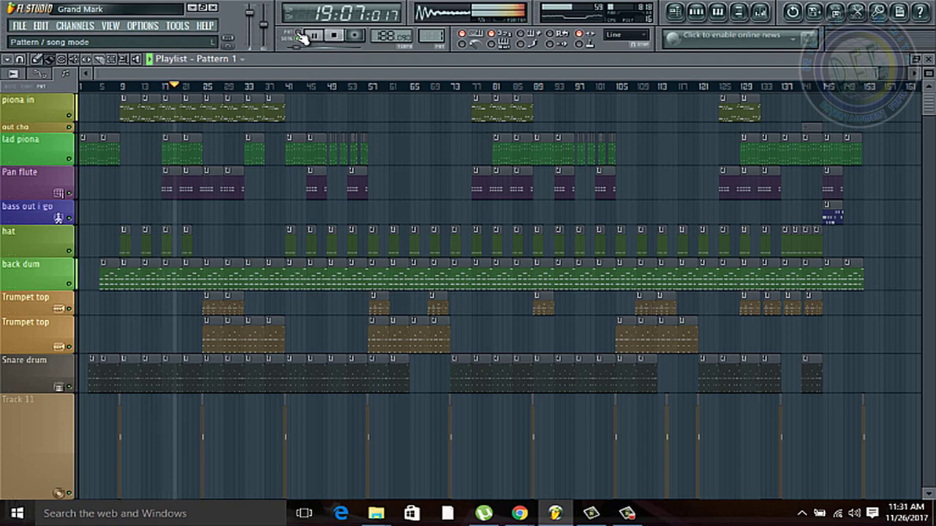
Play Pattern 1 and inspect the instrument loaded on its Compressed Piano channel in the step sequencer.
key("space")
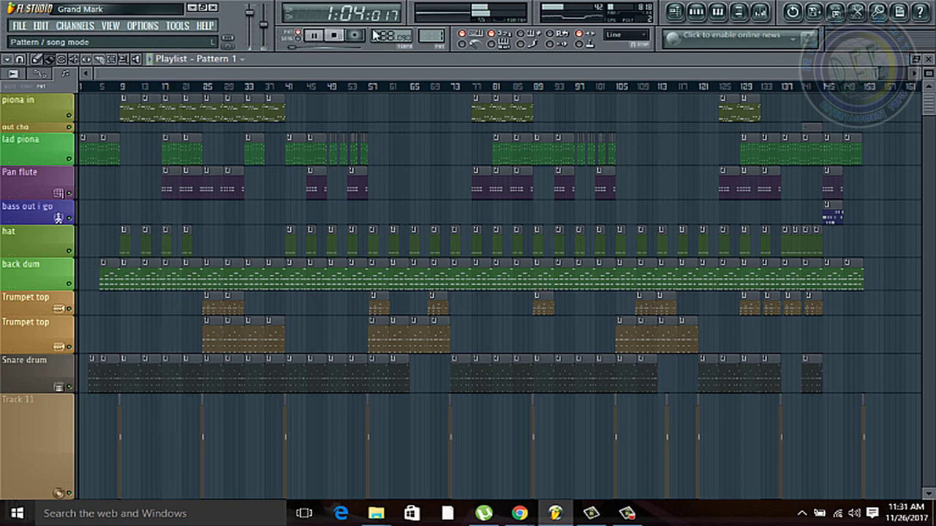
left_click(694, 11)
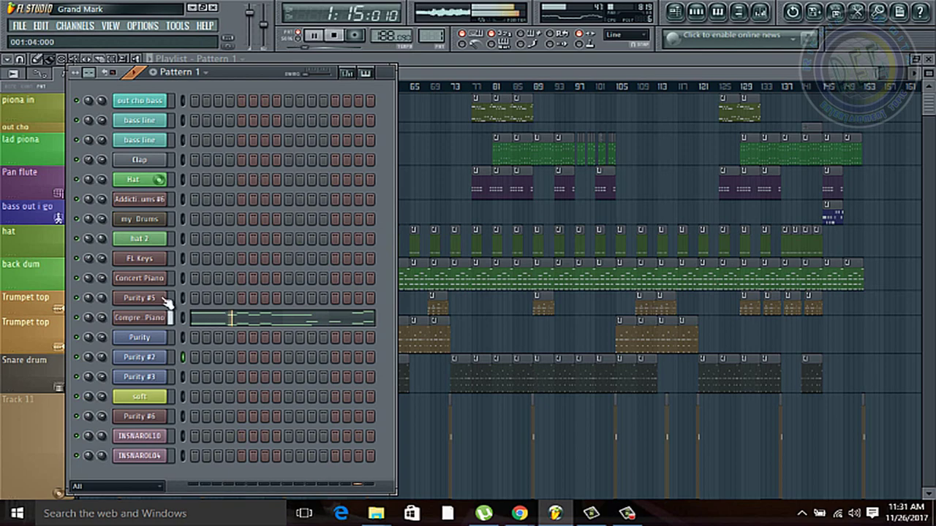
left_click(147, 318)
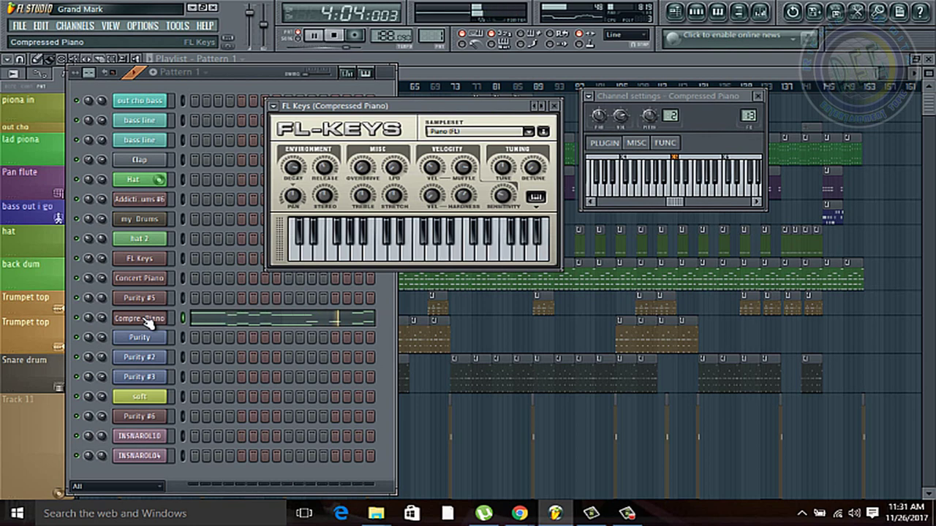
left_click(147, 320)
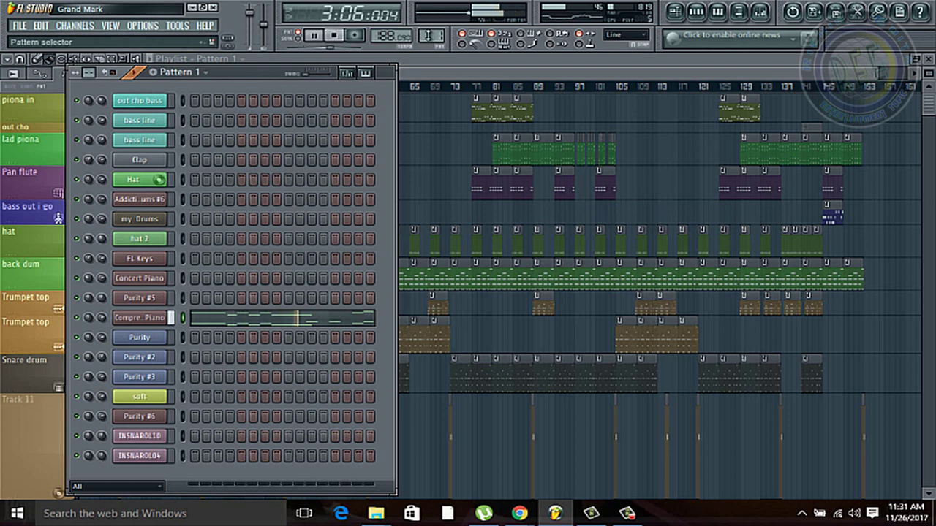
Audition Pattern 2 and inspect its out cho bass instrument, closing the instrument window with Pattern 3 selected.
left_click_drag(430, 35, 431, 30)
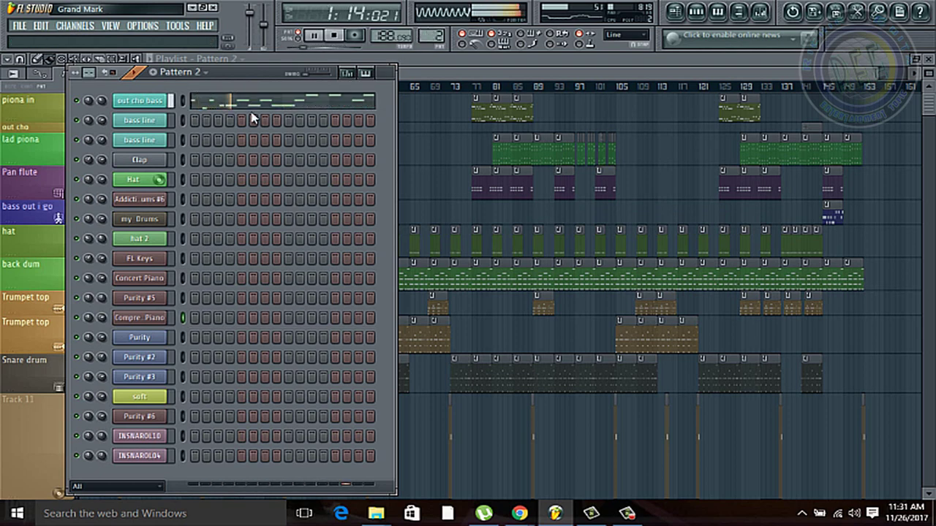
left_click(152, 104)
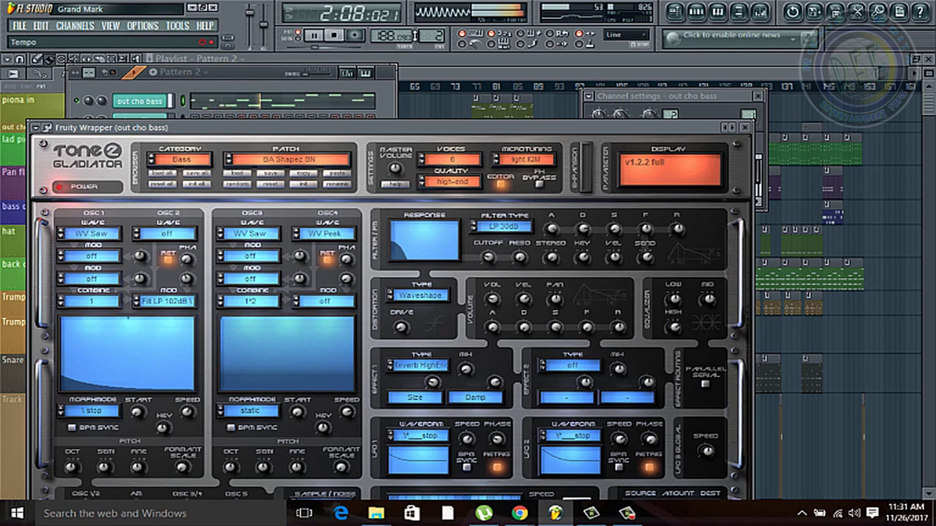
left_click_drag(424, 37, 424, 31)
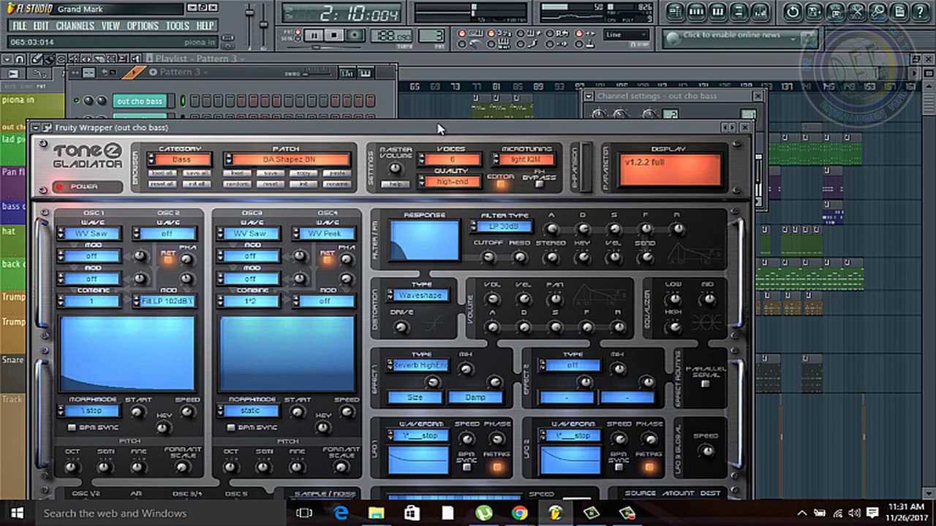
left_click(746, 128)
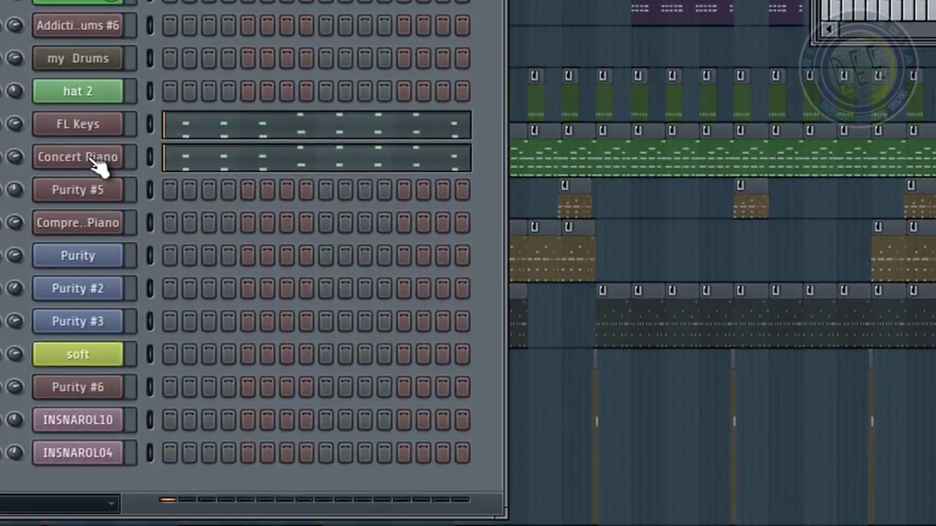
Inspect the instruments on the Concert Piano and FL Keys channels used in Pattern 3.
left_click(143, 278)
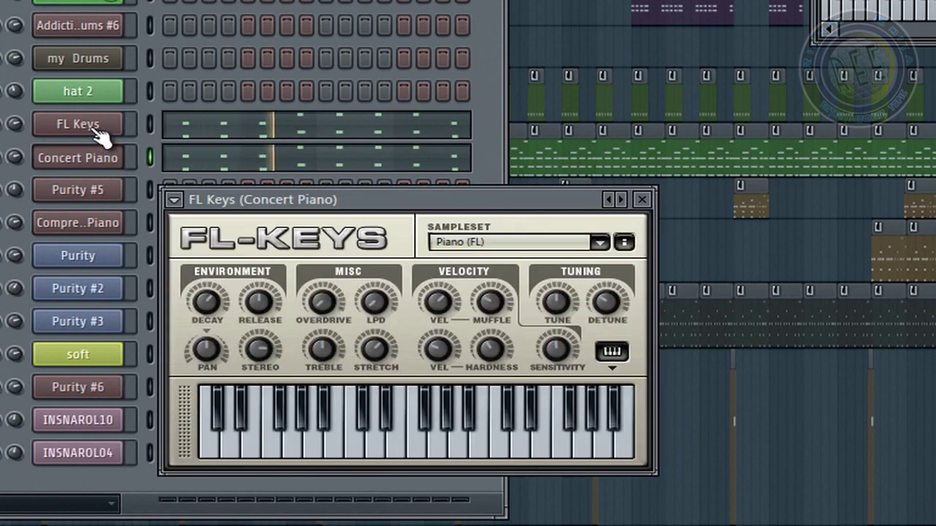
left_click(97, 130)
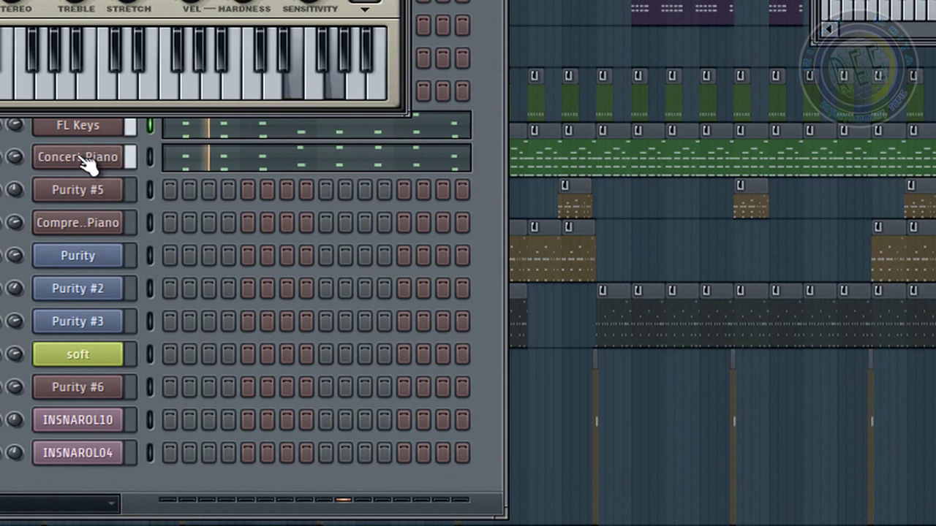
left_click(87, 165)
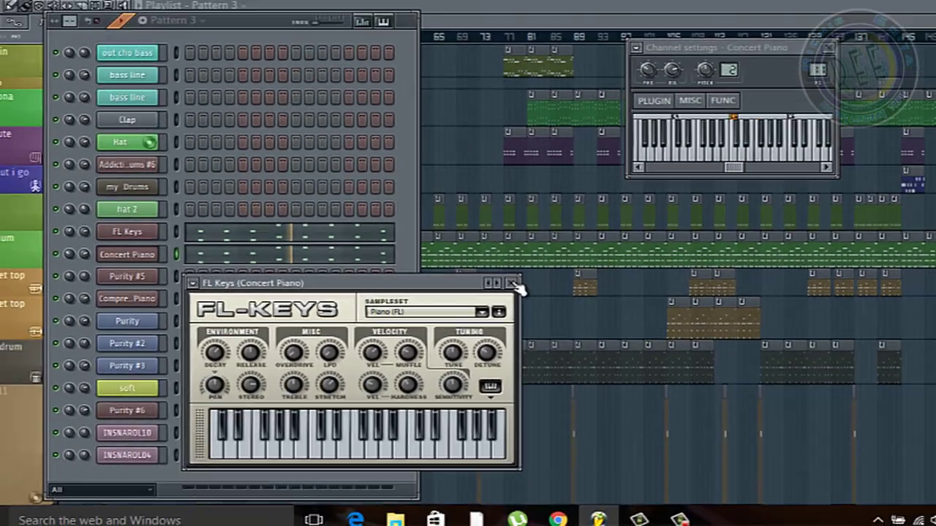
left_click(596, 232)
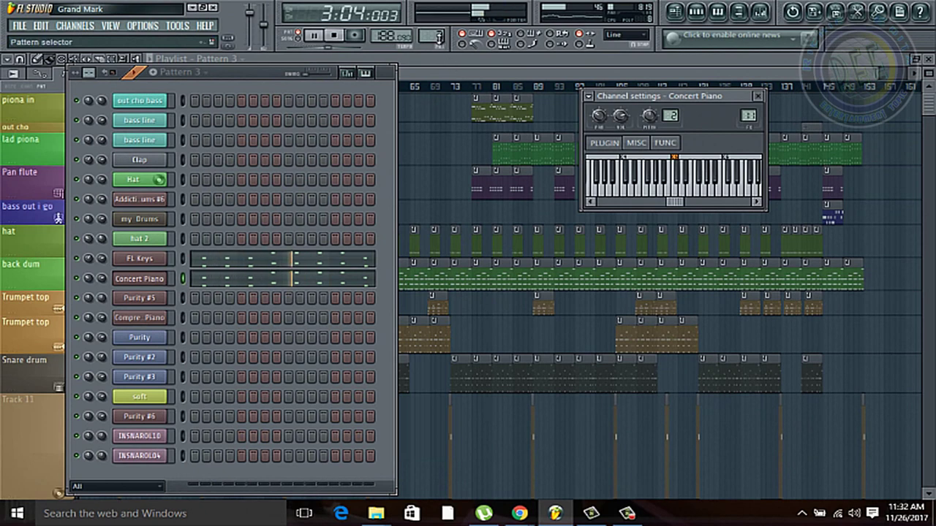
Inspect the Purity #5 instrument used in Pattern 4 and the bass line instrument with Pattern 5 selected.
left_click_drag(437, 37, 437, 32)
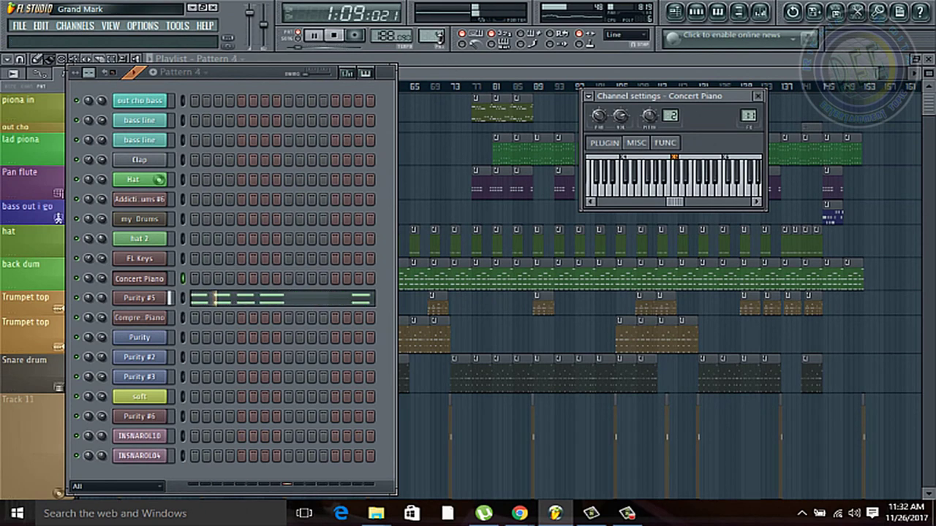
left_click(142, 302)
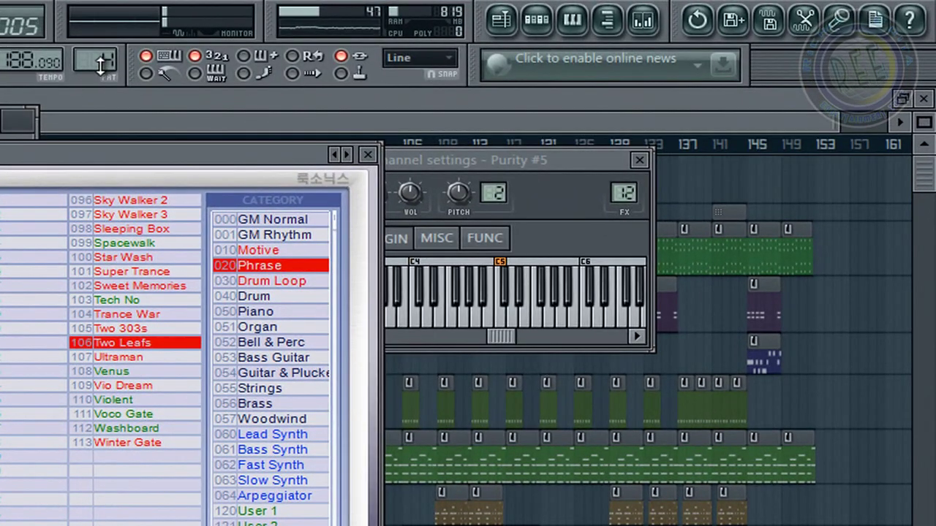
scroll(168, 60, "up", 2)
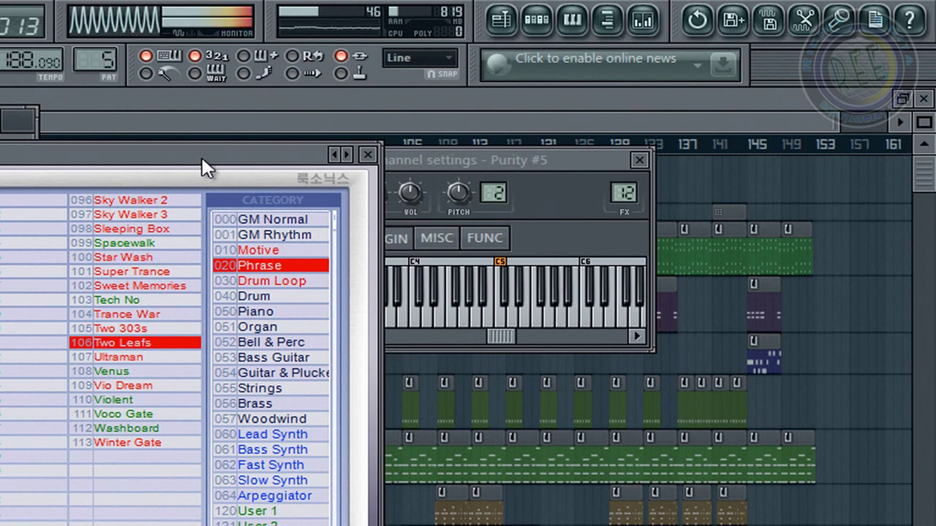
left_click_drag(368, 152, 373, 162)
left_click(371, 156)
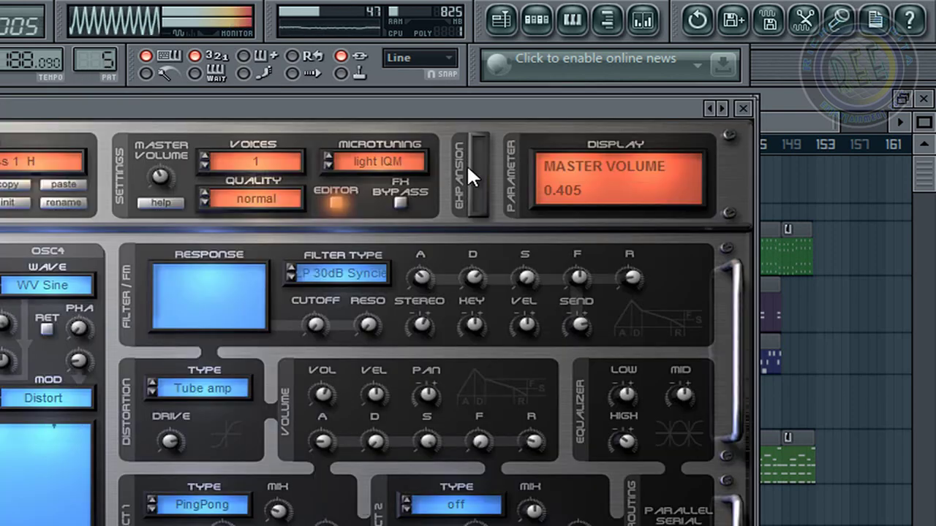
left_click(744, 108)
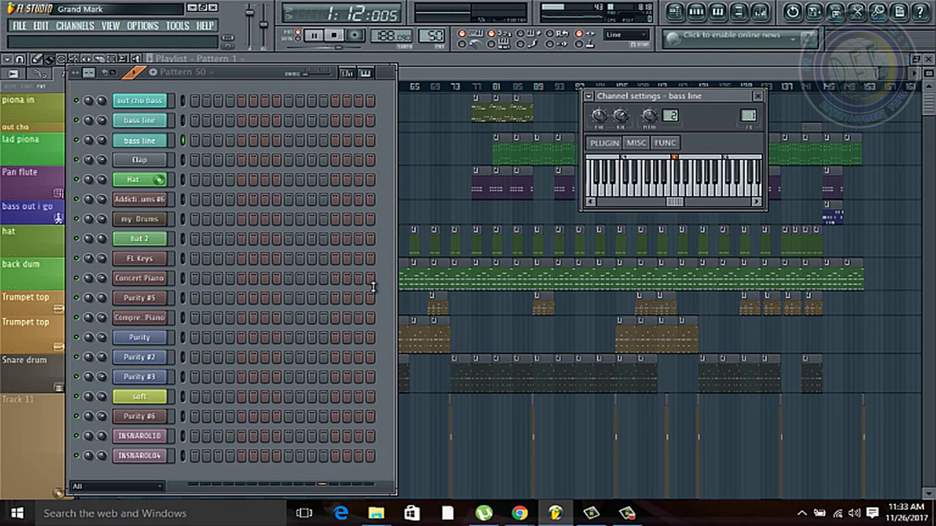
Return from the high-numbered empty patterns to Pattern 6, and audition Patterns 6 and 7.
left_click_drag(373, 287, 375, 293)
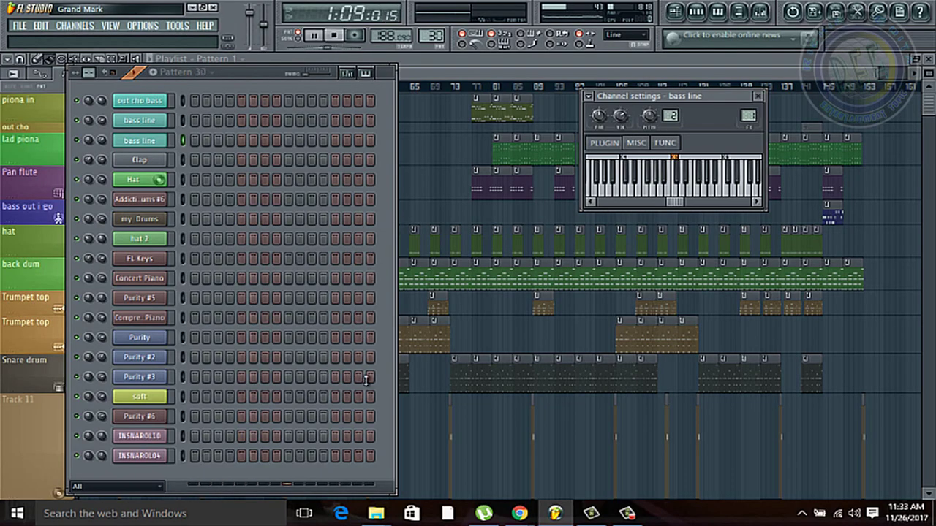
left_click_drag(367, 380, 341, 497)
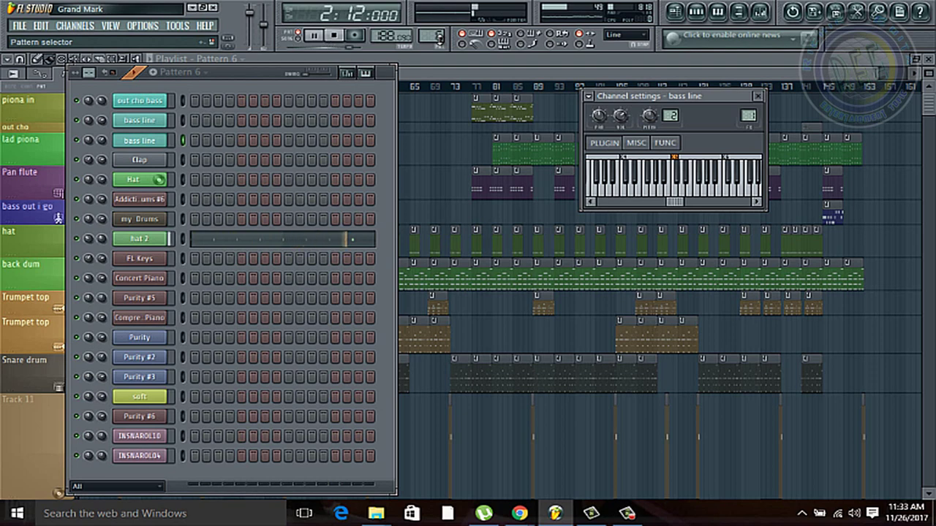
left_click_drag(440, 38, 439, 34)
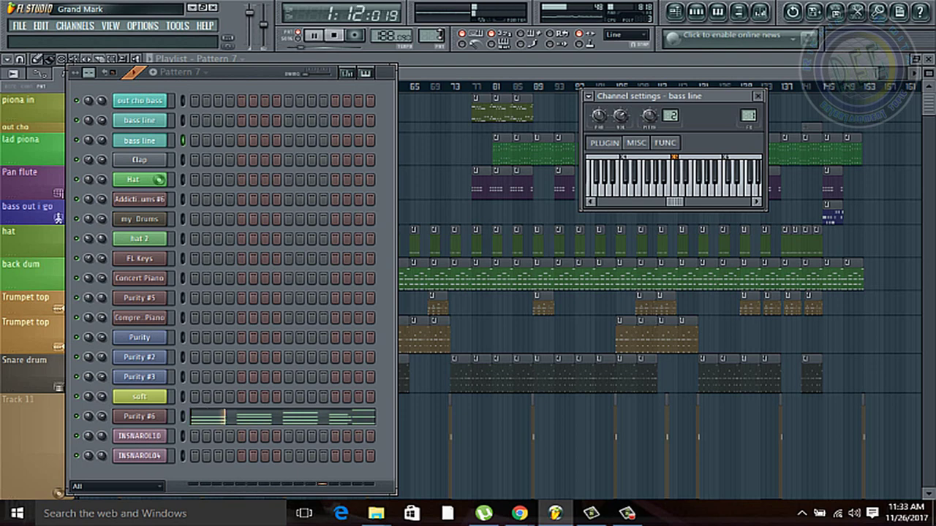
Audition Pattern 8 and inspect the instrument on its soft channel.
key("KP_Add")
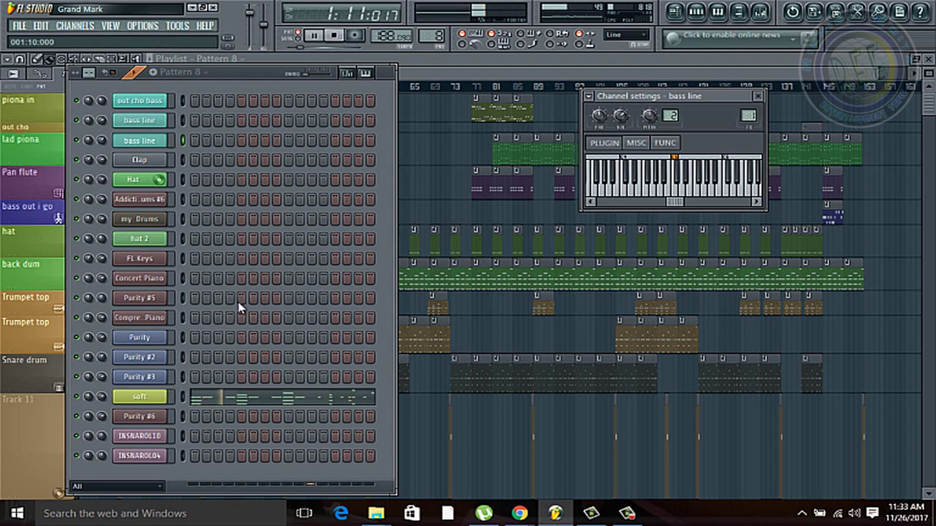
left_click(136, 408)
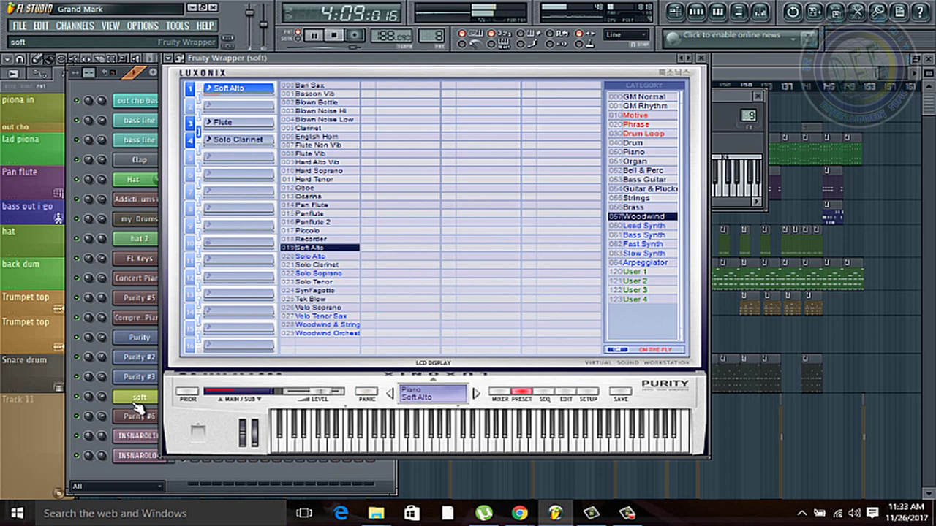
left_click(136, 407)
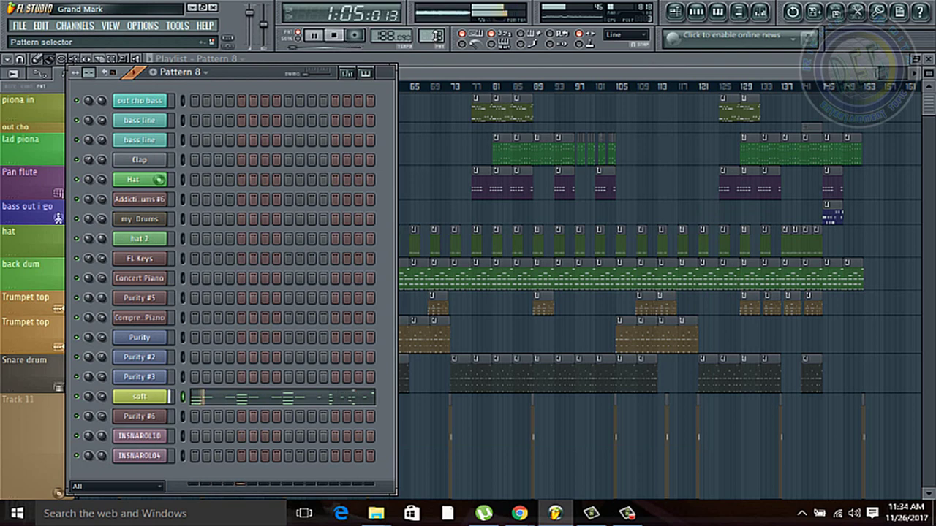
Audition Pattern 9 and inspect the Addictive Drums kit on its my Drums channel.
scroll(437, 35, "up", 1)
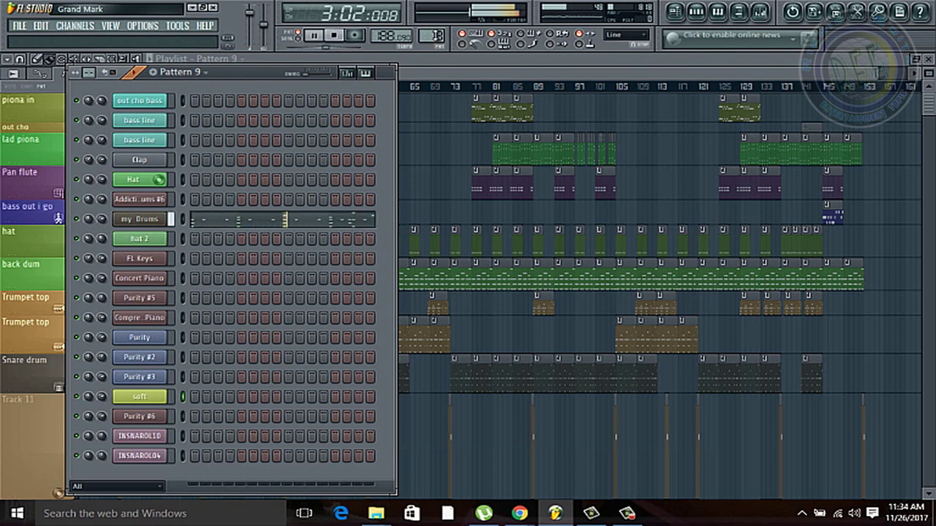
key("space")
left_click(145, 219)
key("space")
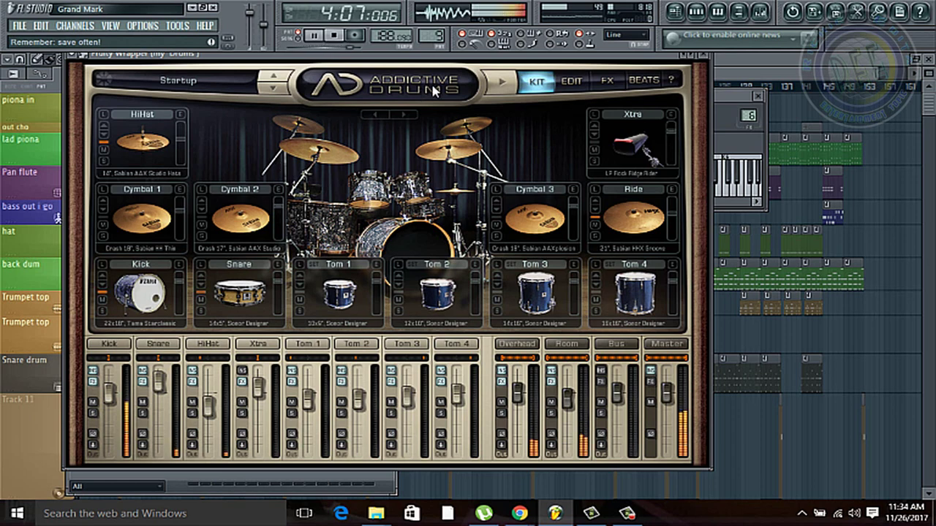
left_click(703, 55)
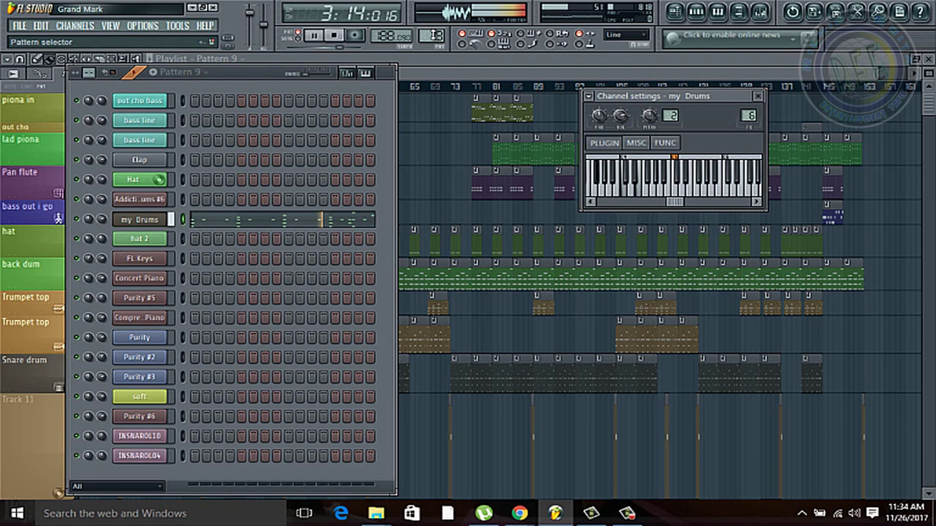
Audition Patterns 11 and 12, and inspect the Purity and soft instruments layered in Pattern 12.
left_click_drag(436, 34, 437, 28)
key("space")
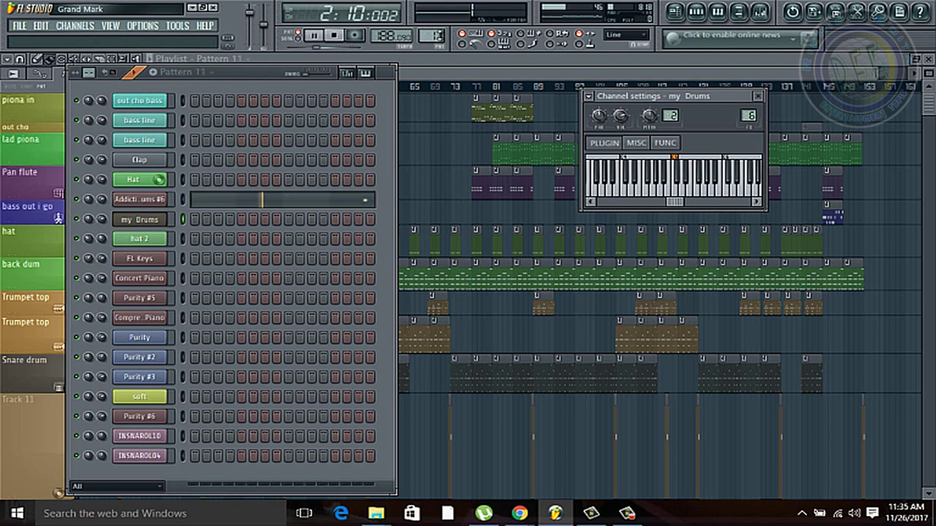
left_click_drag(441, 34, 441, 30)
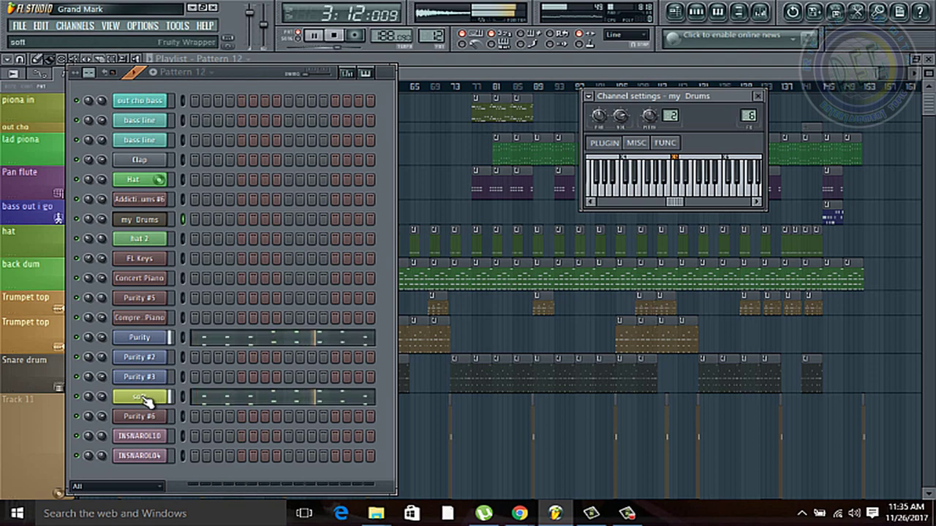
left_click(150, 338)
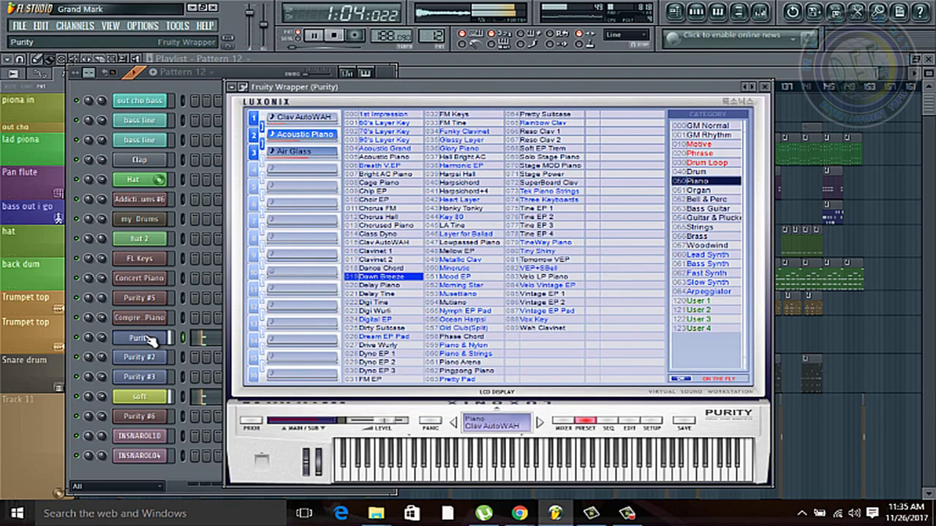
left_click(148, 397)
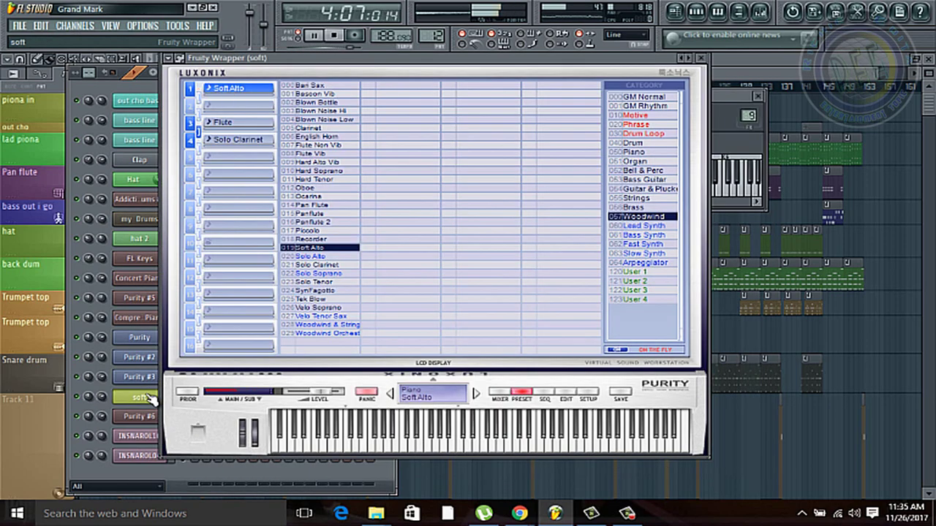
left_click(149, 397)
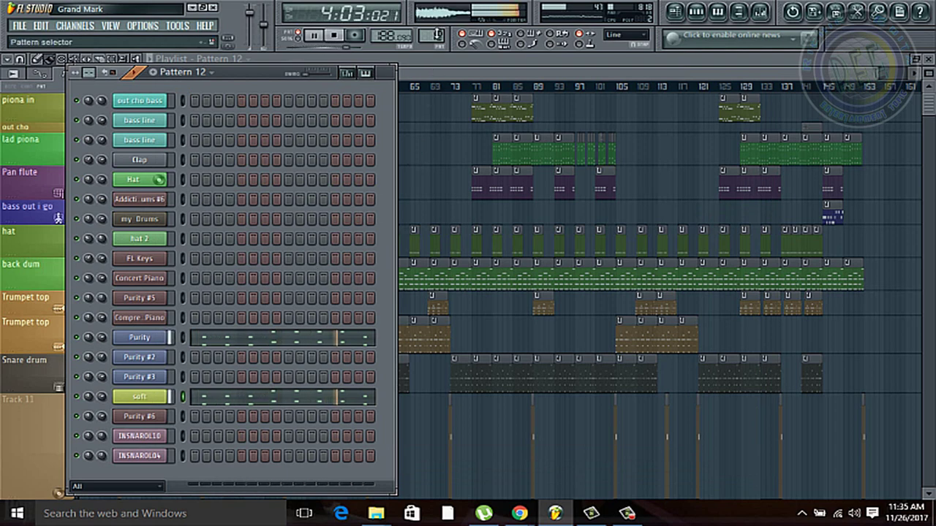
Inspect the Purity #2 instrument used in Pattern 13, and audition Patterns 14 and 15.
scroll(437, 34, "up", 1)
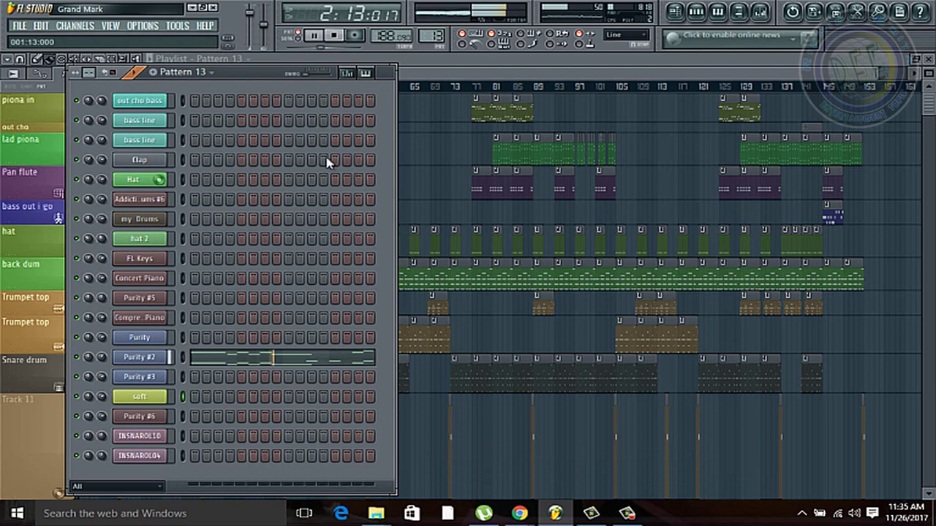
left_click(148, 359)
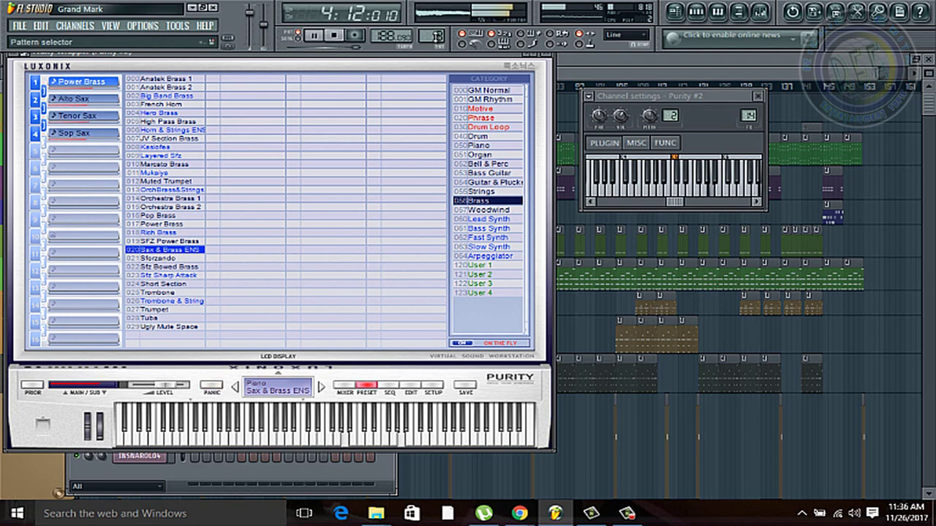
left_click(552, 56)
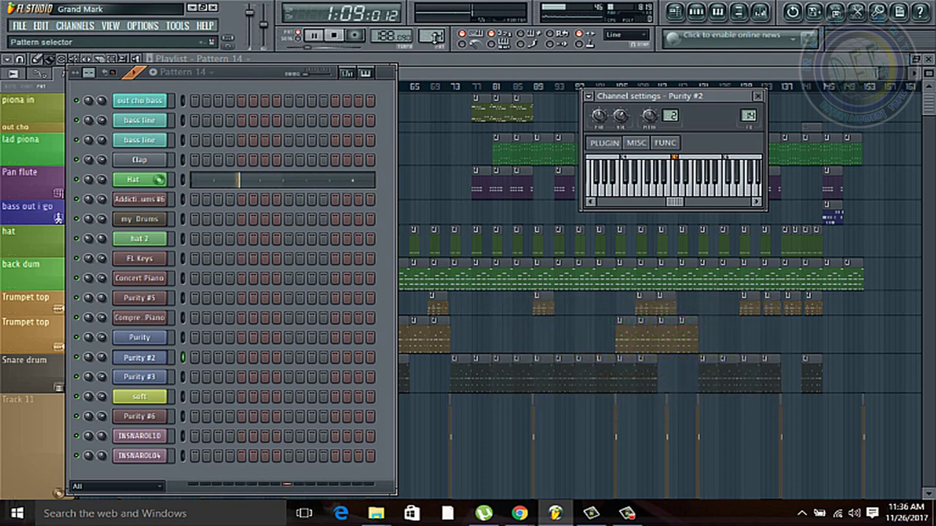
scroll(435, 37, "up", 1)
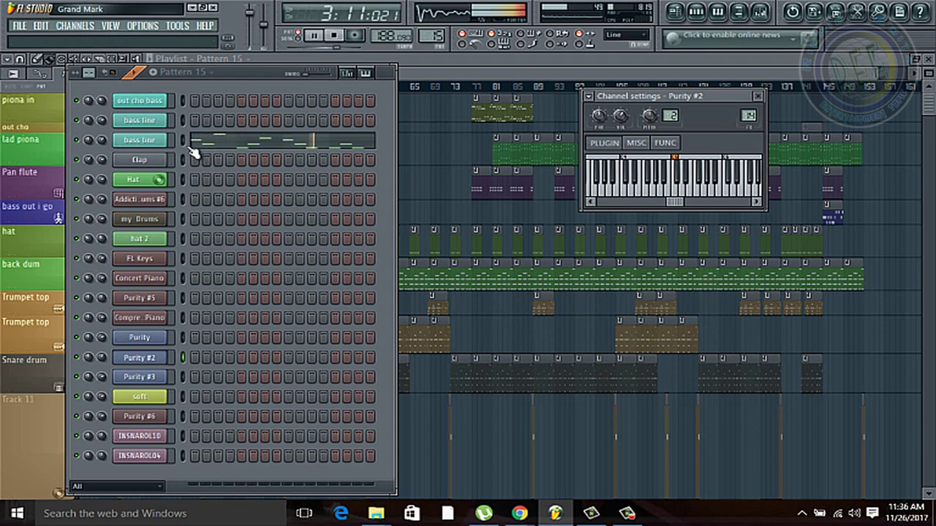
Inspect the Gladiator presets on the two bass line channels used in Patterns 15 and 16.
left_click(141, 139)
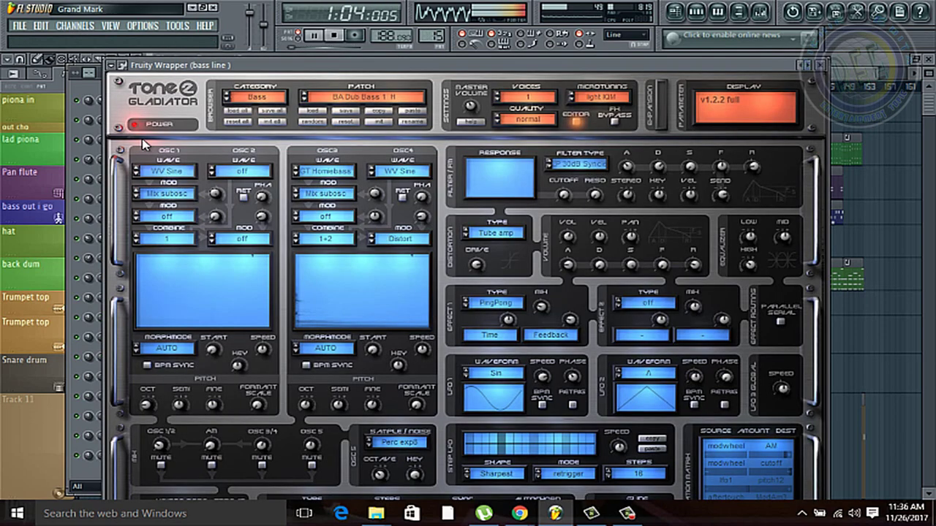
left_click(819, 64)
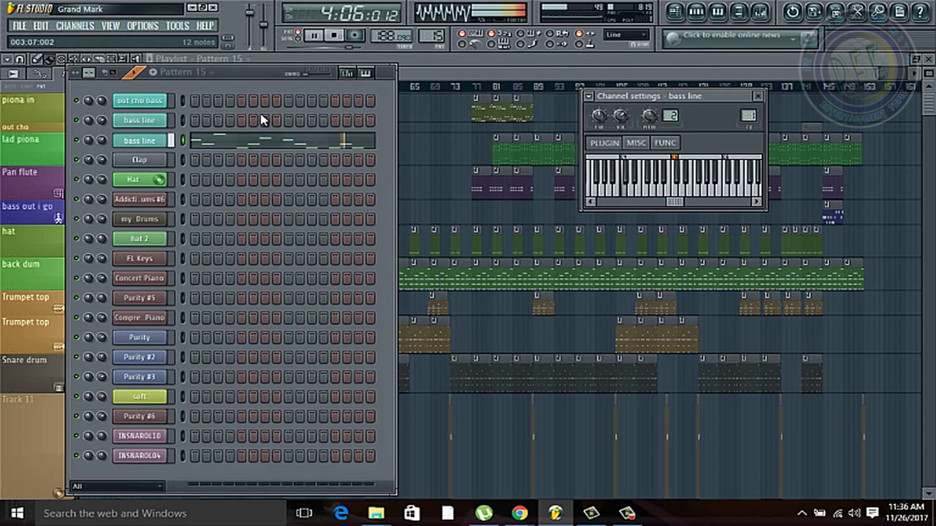
left_click_drag(438, 36, 438, 32)
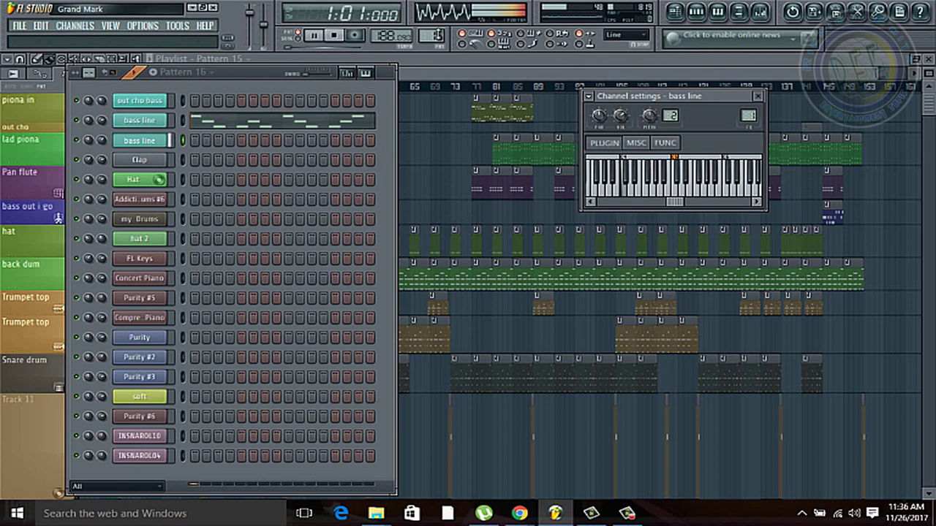
left_click(139, 122)
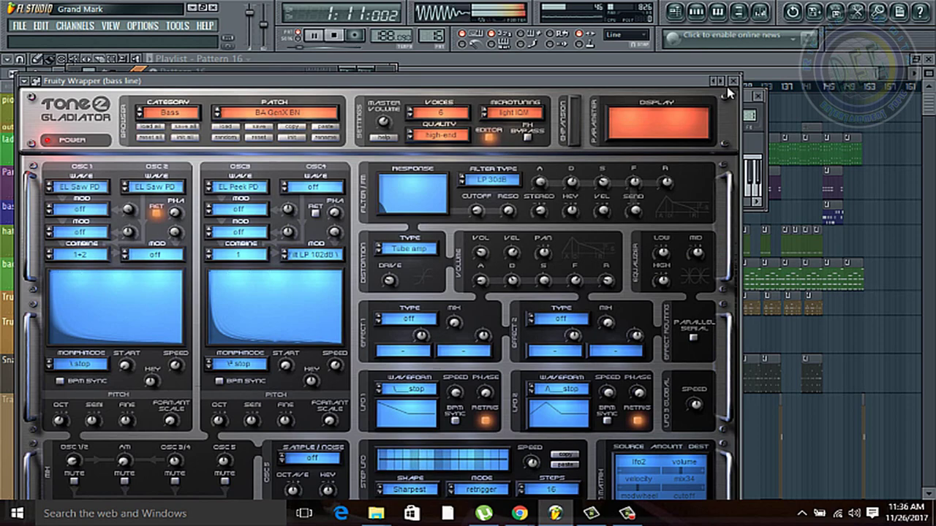
left_click(737, 81)
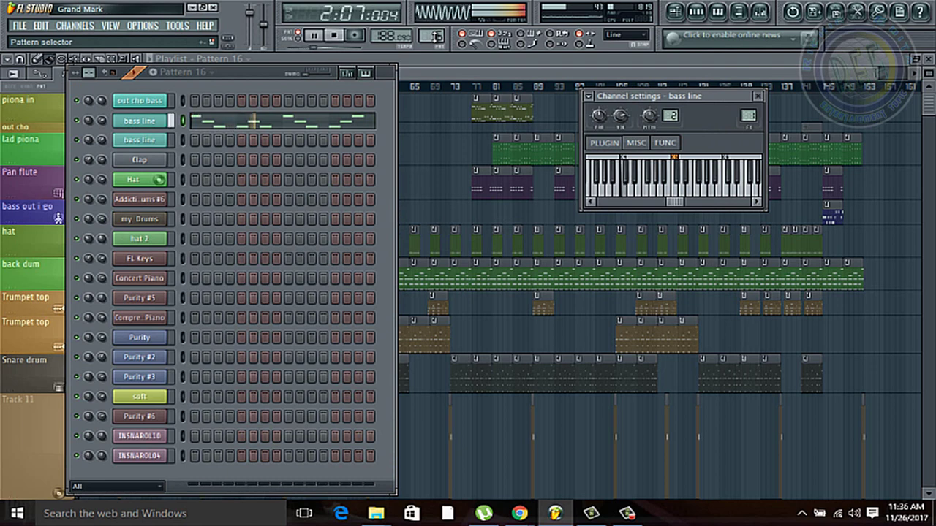
Return to Pattern 1, play the full arrangement in song mode, and reposition the mixer slightly.
left_click_drag(437, 37, 437, 120)
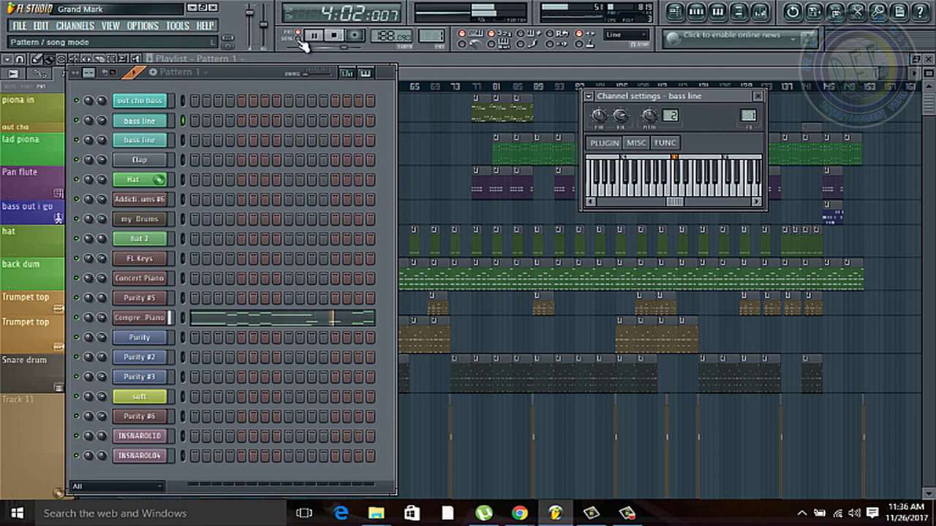
left_click(299, 41)
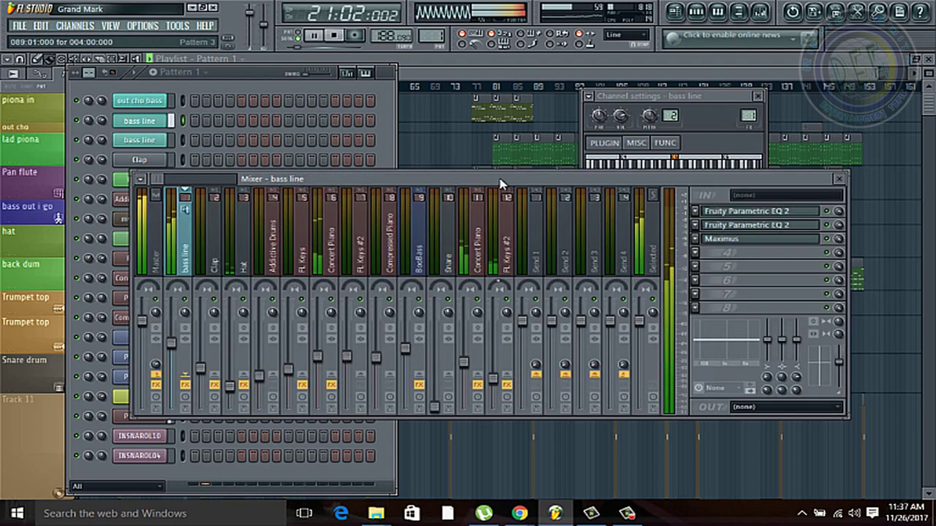
left_click_drag(501, 179, 525, 176)
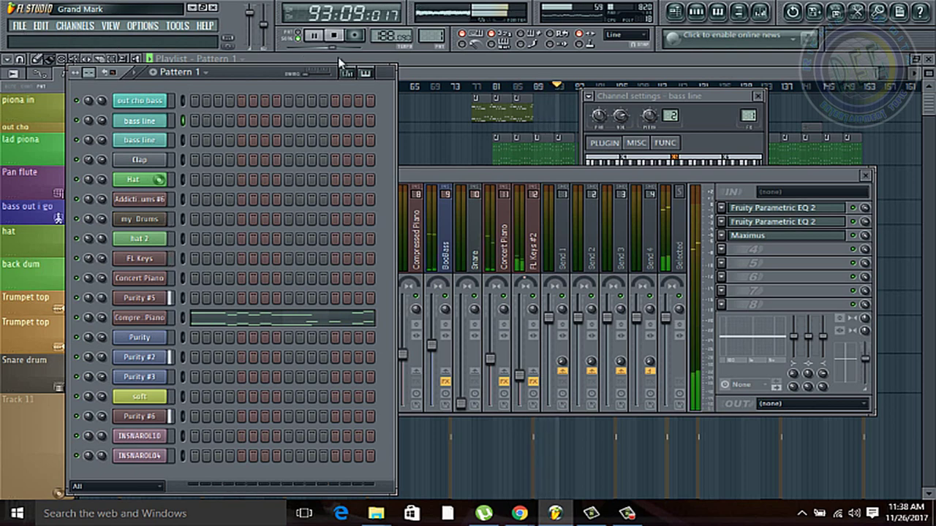
Show the playlist, shrink Track 11's height, and examine the arrangement down to the bass 2 track.
left_click(674, 12)
left_click(674, 12)
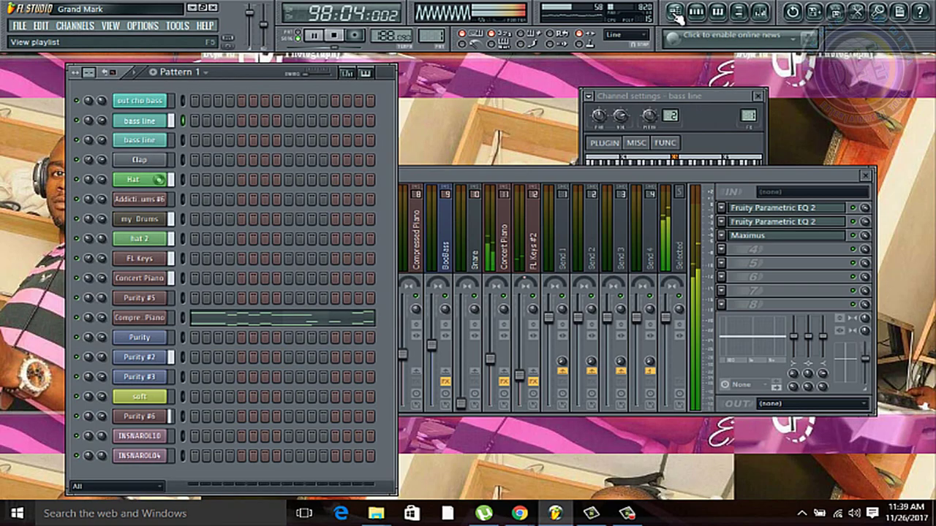
left_click(676, 13)
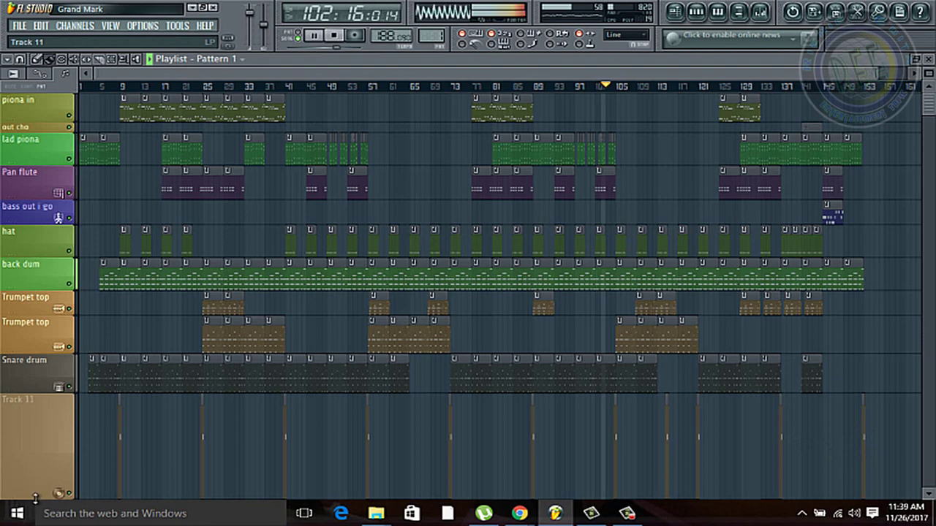
left_click_drag(36, 494, 32, 398)
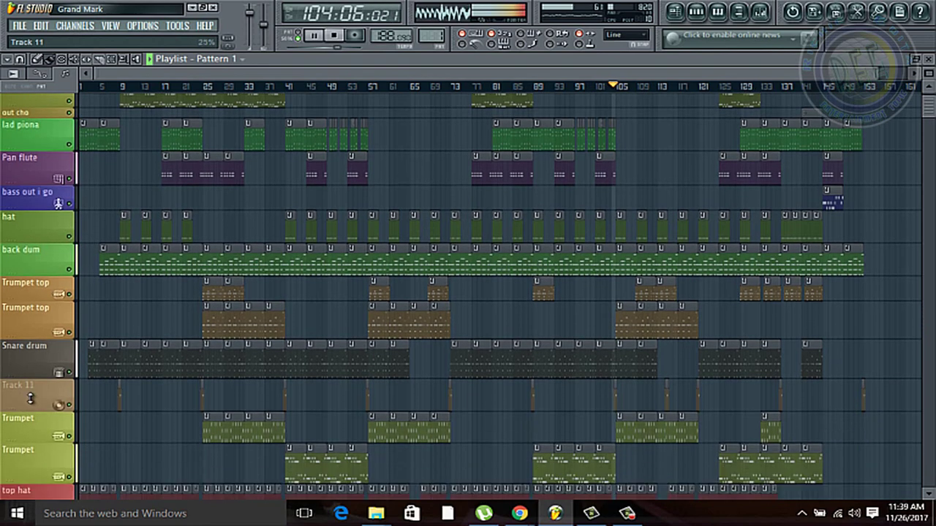
scroll(30, 397, "down", 2)
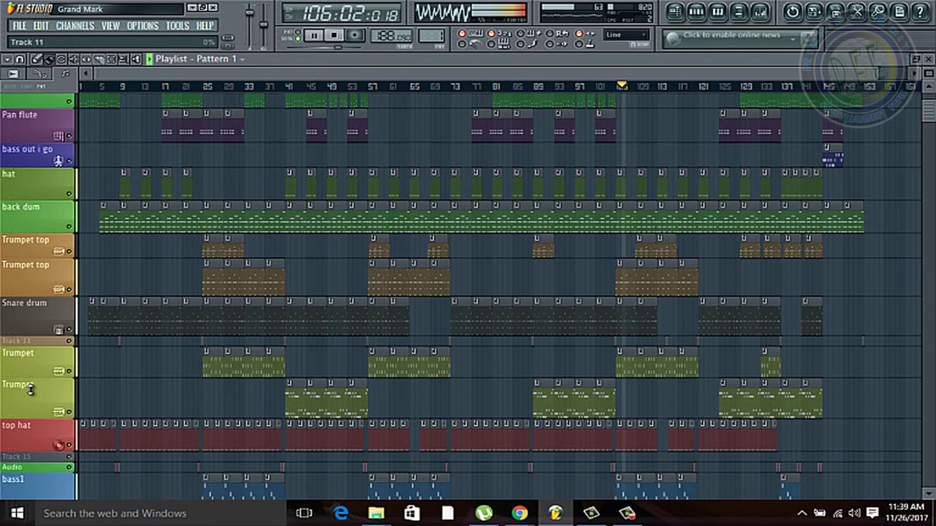
scroll(30, 390, "down", 2)
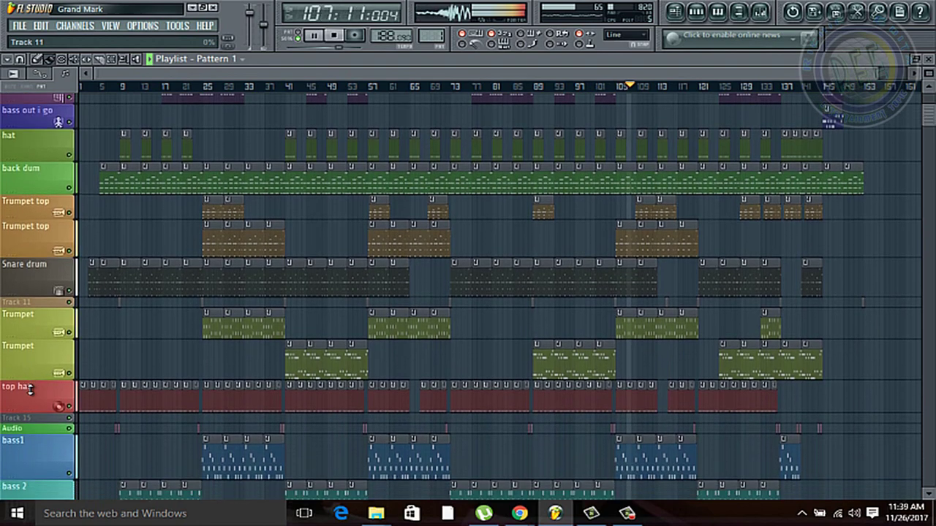
scroll(30, 389, "down", 2)
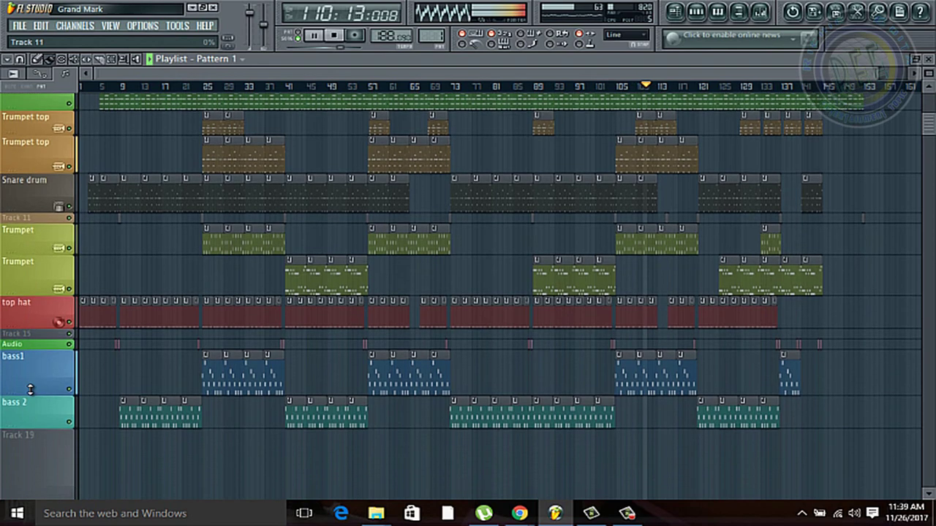
scroll(30, 390, "down", 2)
scroll(30, 390, "down", 2)
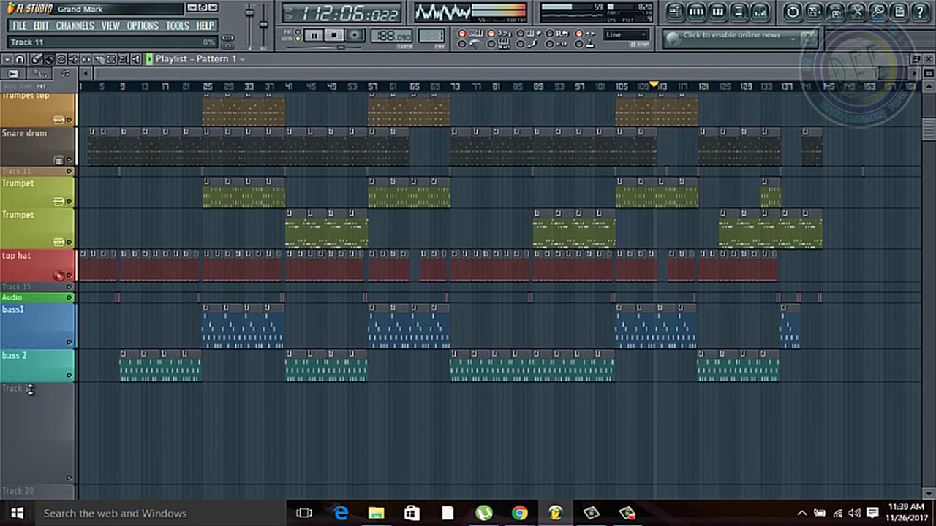
scroll(30, 390, "down", 1)
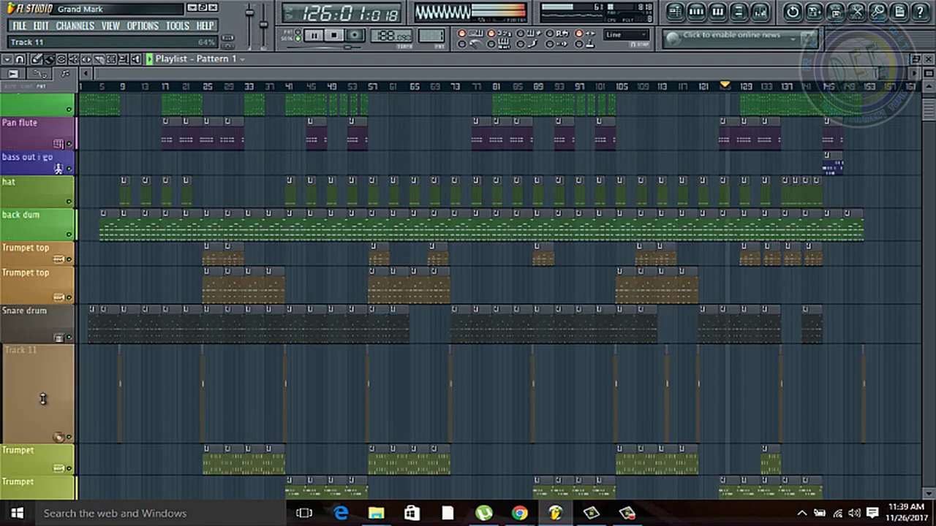
Collapse Track 11 to a thin row and review the playlist tracks from bass 2 back up to piona in.
left_click_drag(36, 434, 41, 343)
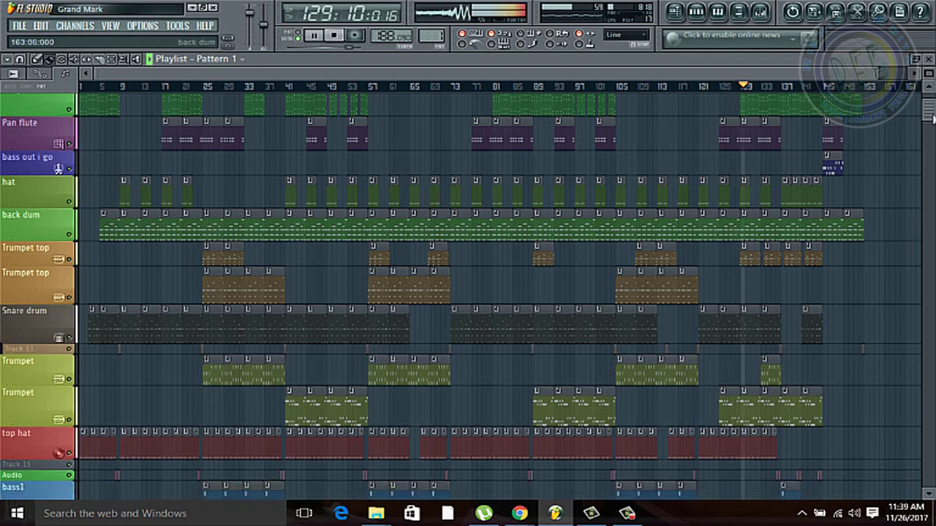
scroll(931, 124, "up", 3)
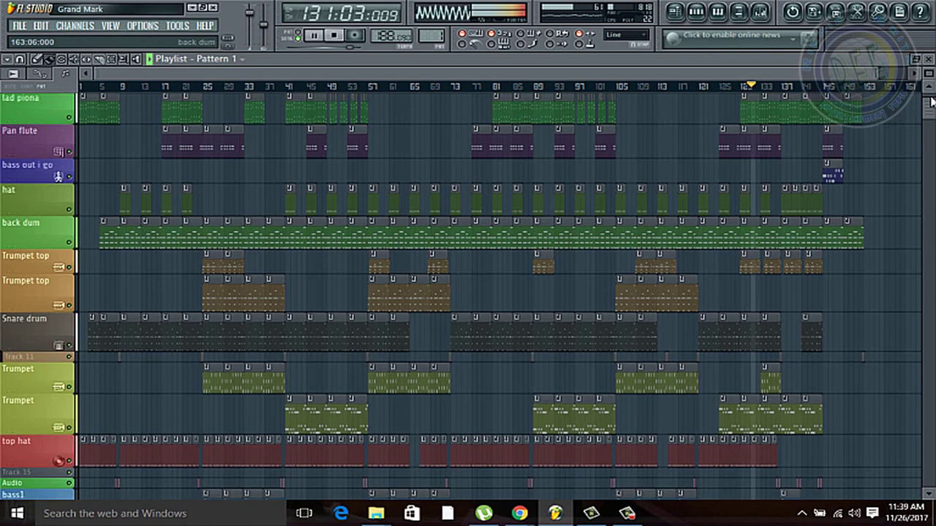
scroll(931, 125, "down", 10)
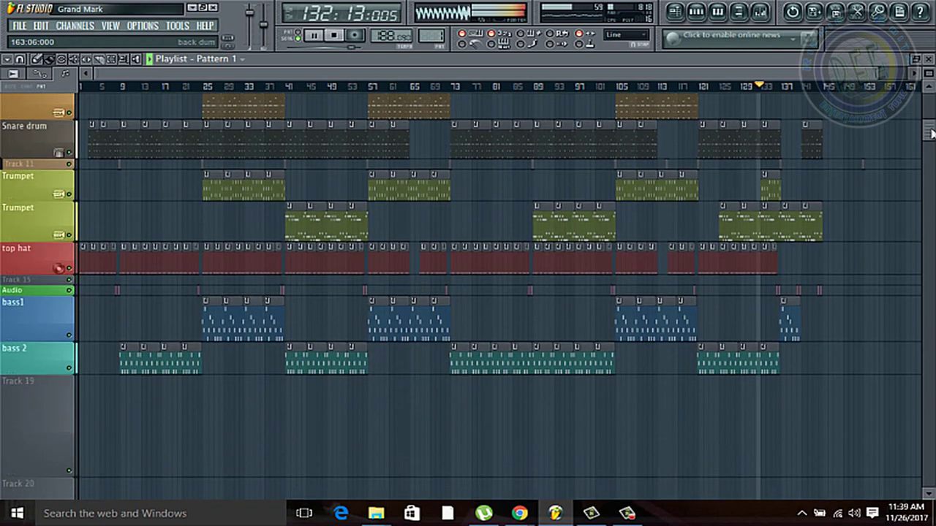
scroll(931, 119, "up", 3)
scroll(931, 119, "up", 8)
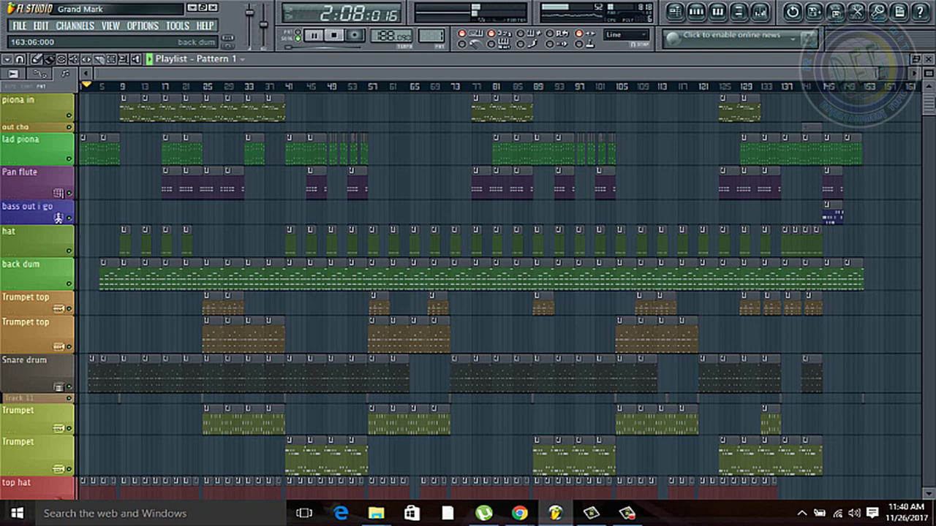
Hide the playlist, move the step sequencer further right, and bring the mixer in front of it.
left_click(679, 13)
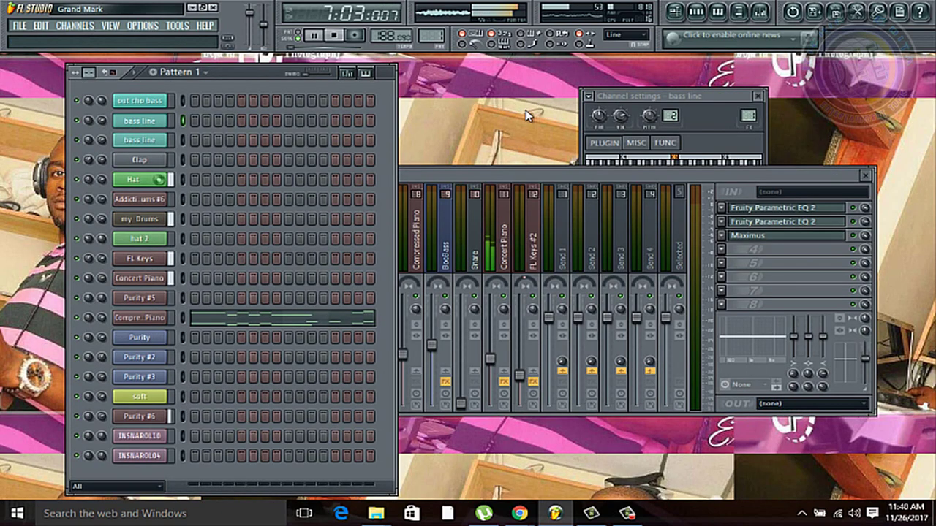
left_click(696, 13)
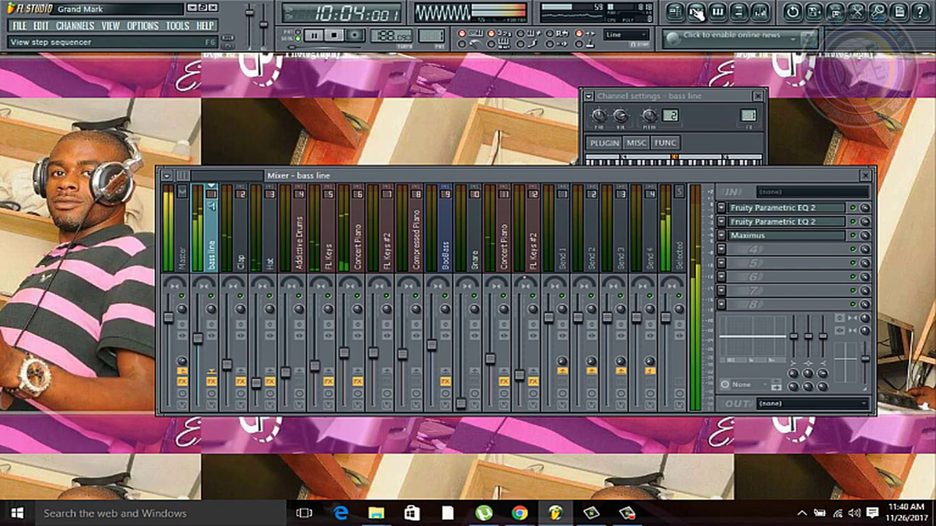
left_click(697, 12)
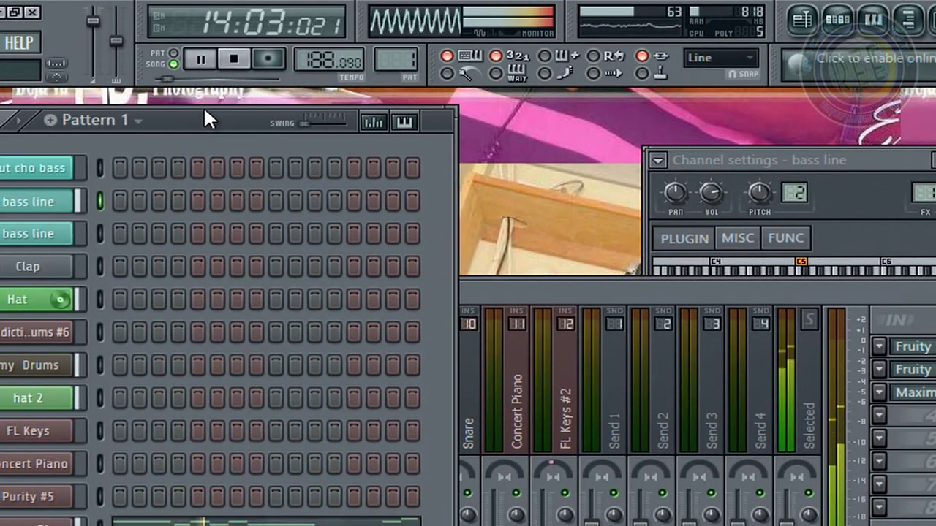
left_click_drag(205, 111, 242, 108)
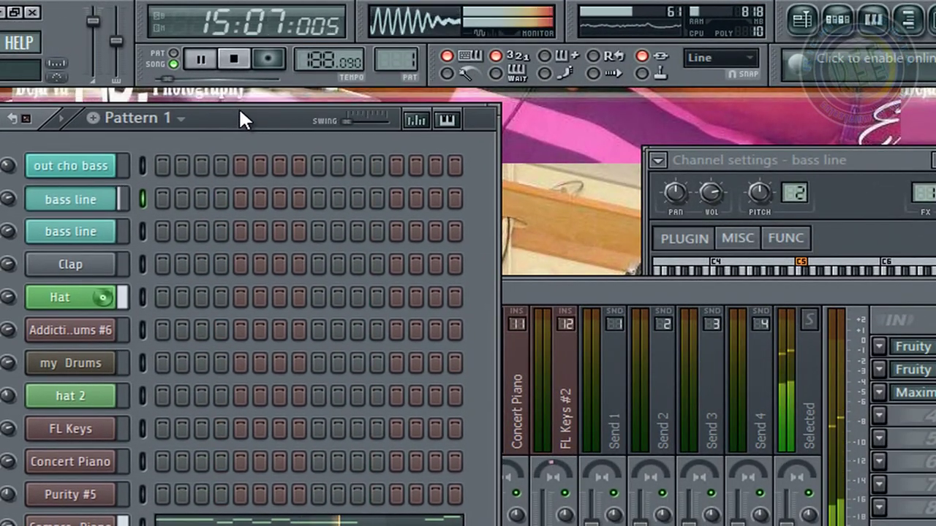
left_click(580, 291)
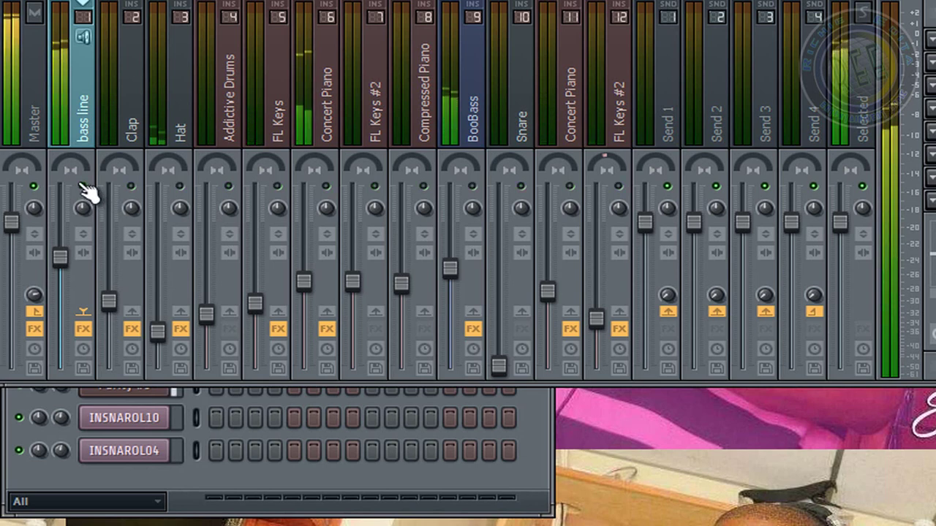
right_click(81, 185)
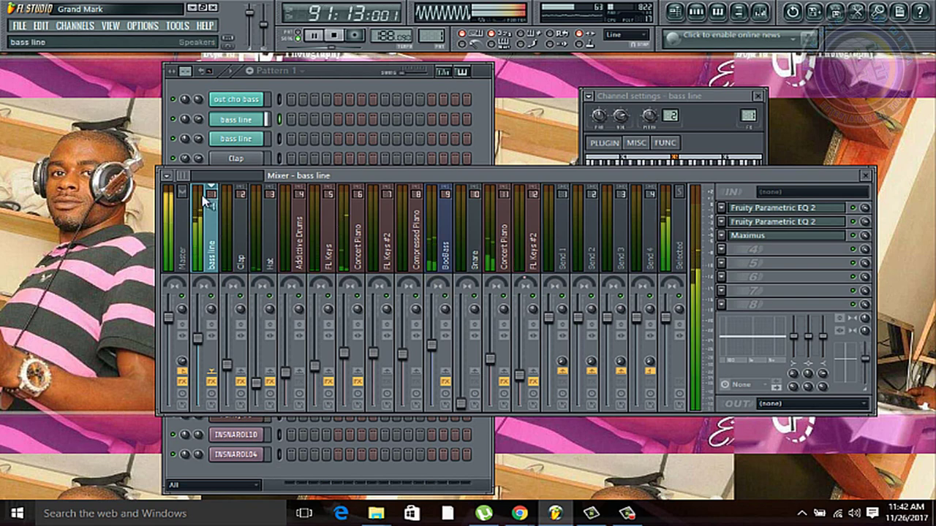
left_click_drag(187, 181, 177, 183)
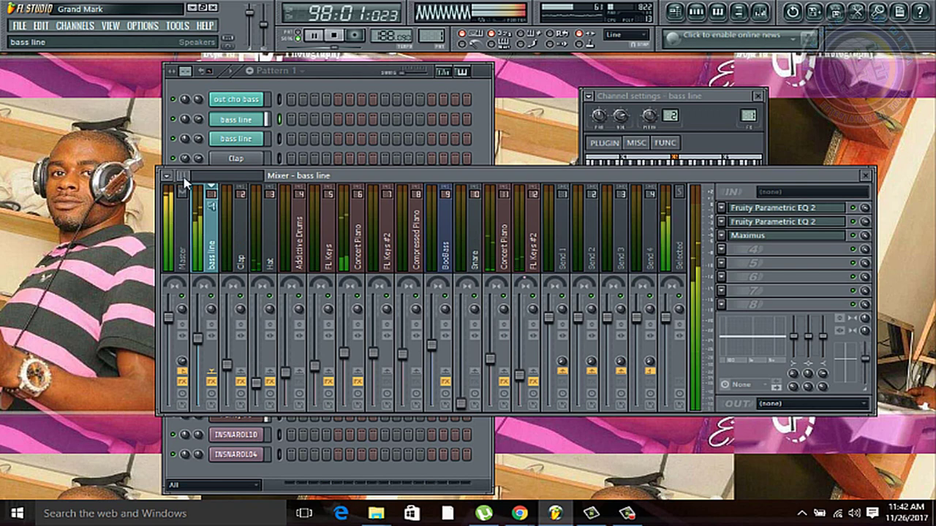
Save the current project under its existing name.
left_click(16, 27)
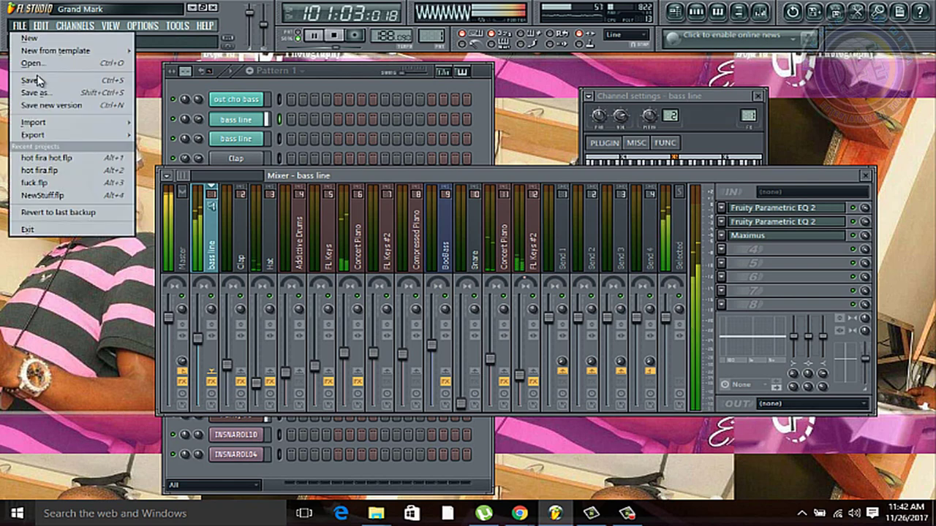
left_click(38, 81)
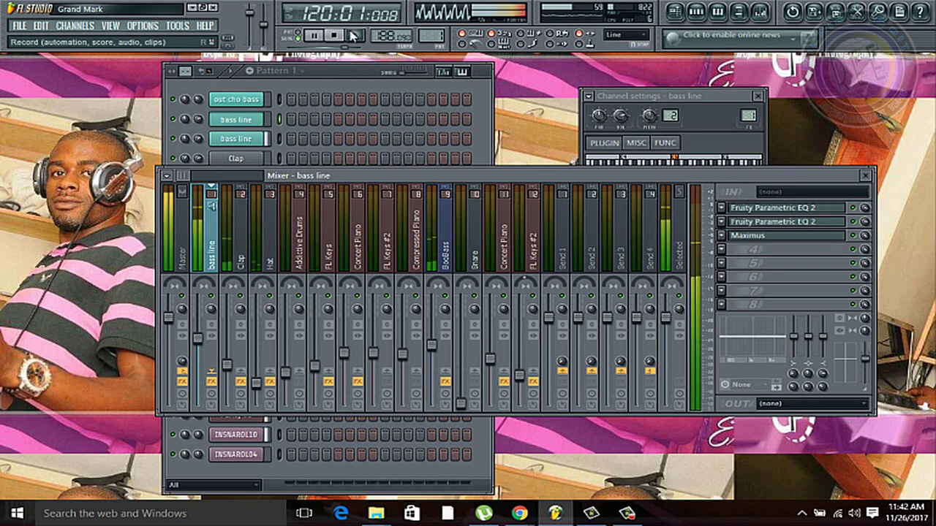
Export the song as the wave file "hot fira hot" on the Desktop, replacing the existing file, and start rendering.
left_click(18, 29)
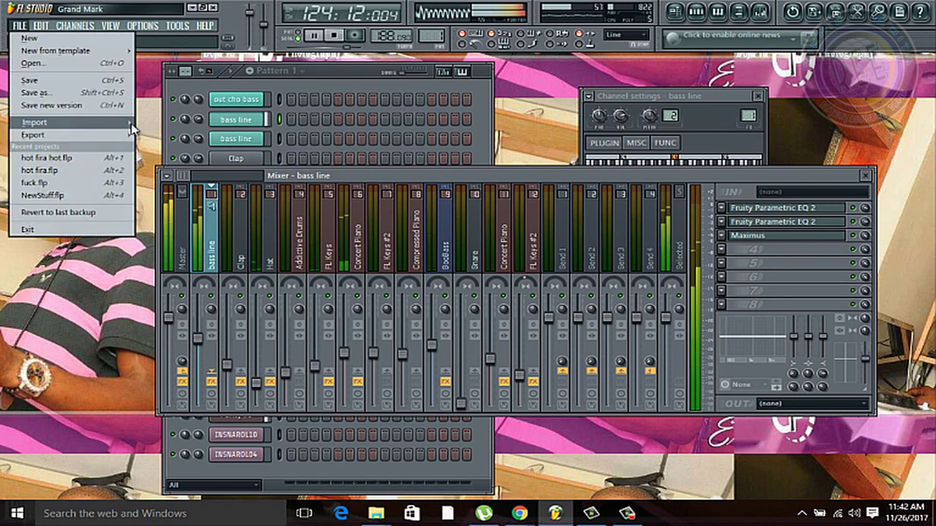
mouse_move(130, 136)
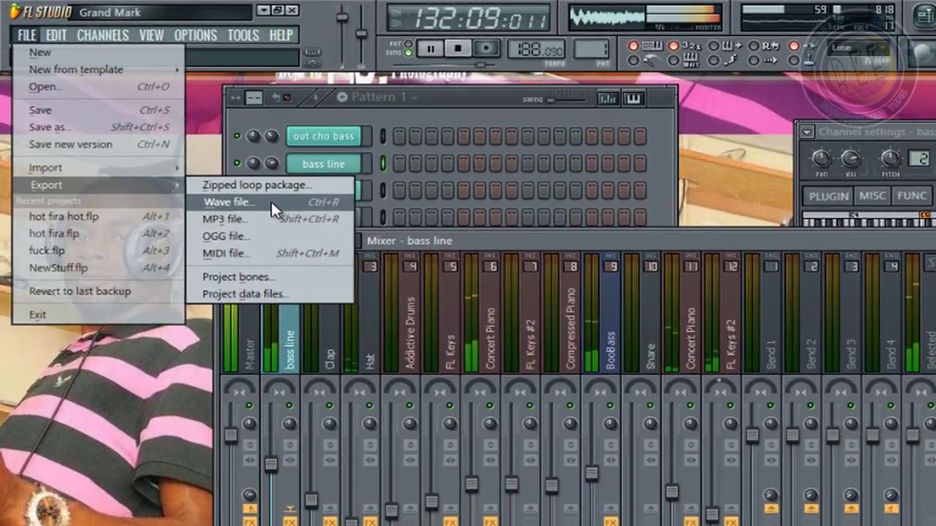
left_click(232, 174)
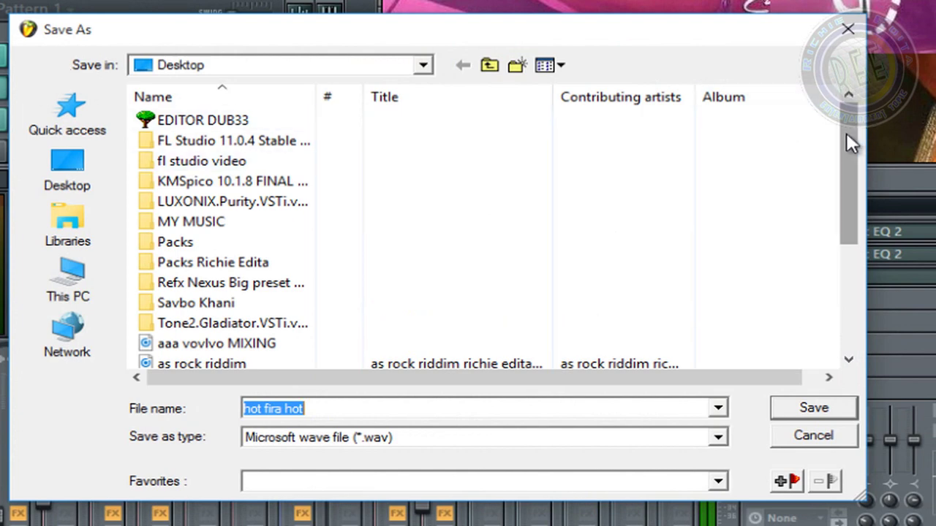
left_click_drag(847, 133, 847, 260)
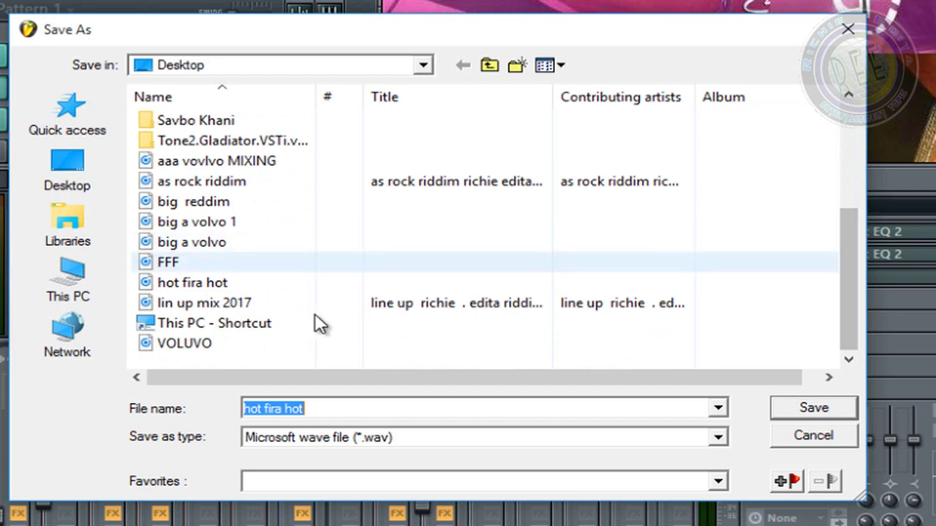
left_click(310, 284)
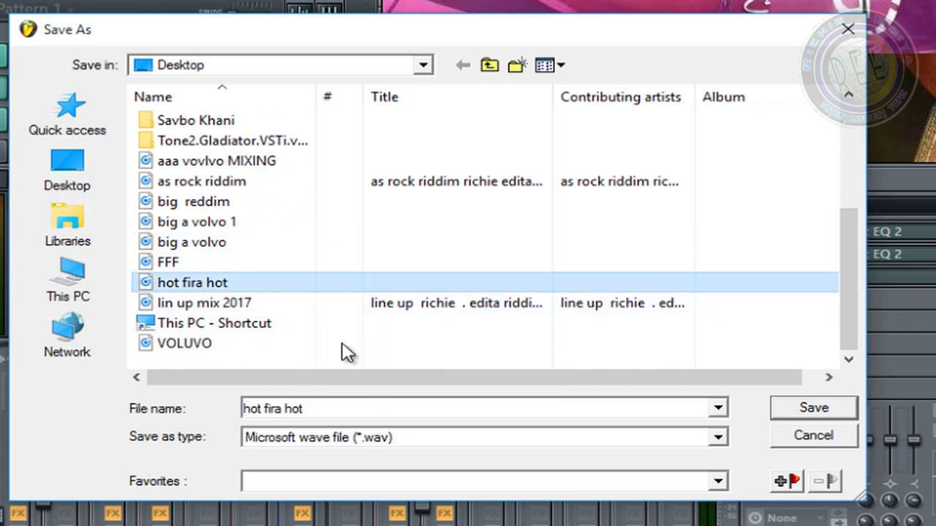
left_click(825, 410)
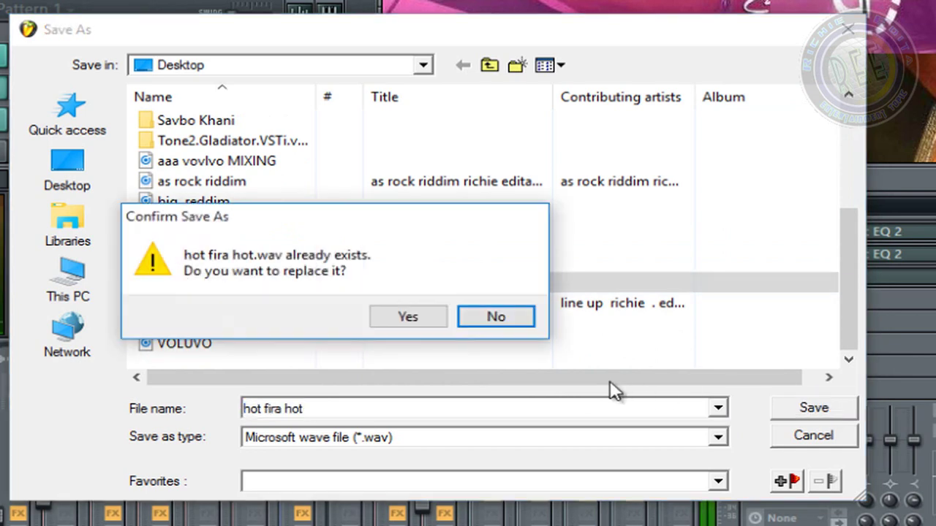
left_click(425, 317)
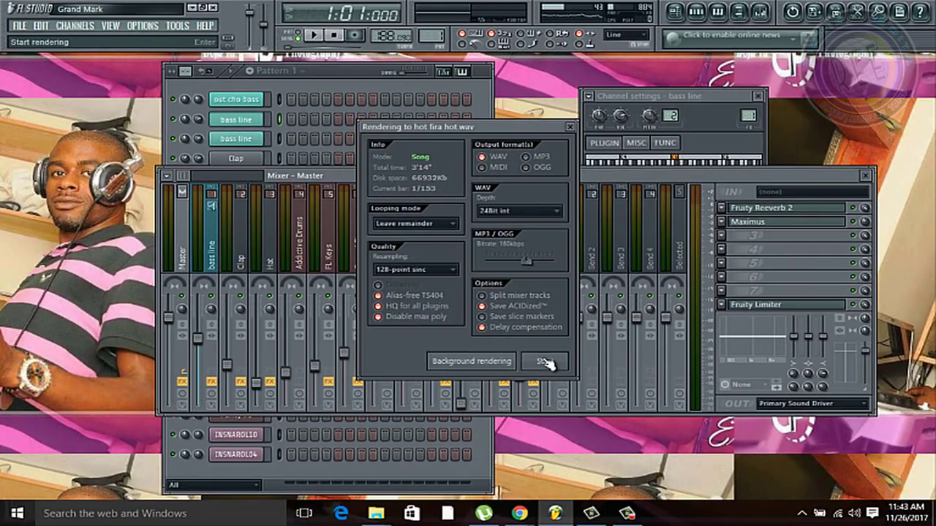
left_click(464, 482)
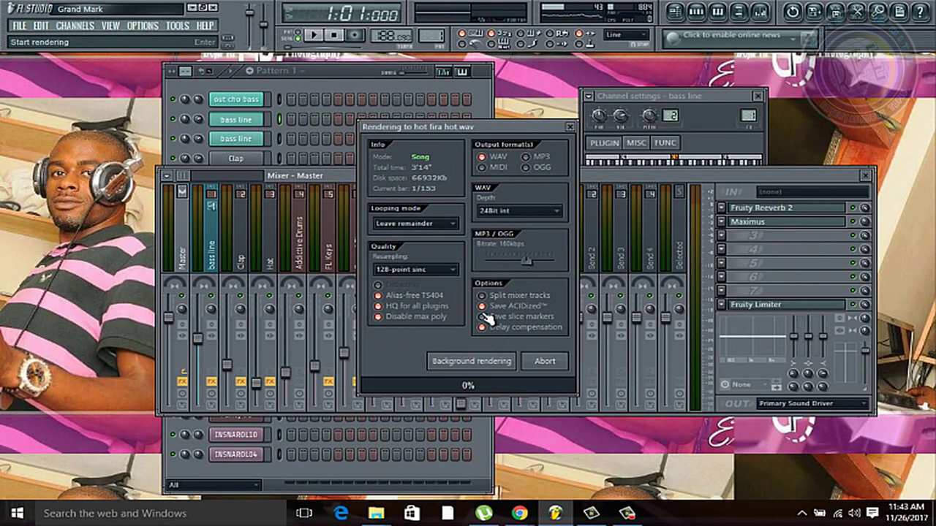